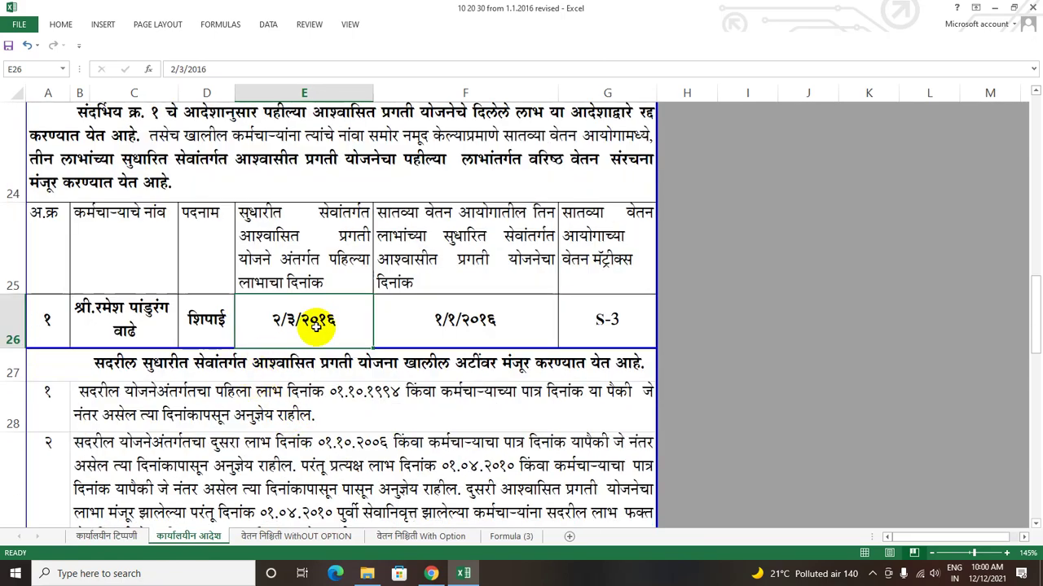
scroll(318, 328, "down", 1)
left_click(317, 330)
scroll(316, 330, "up", 1)
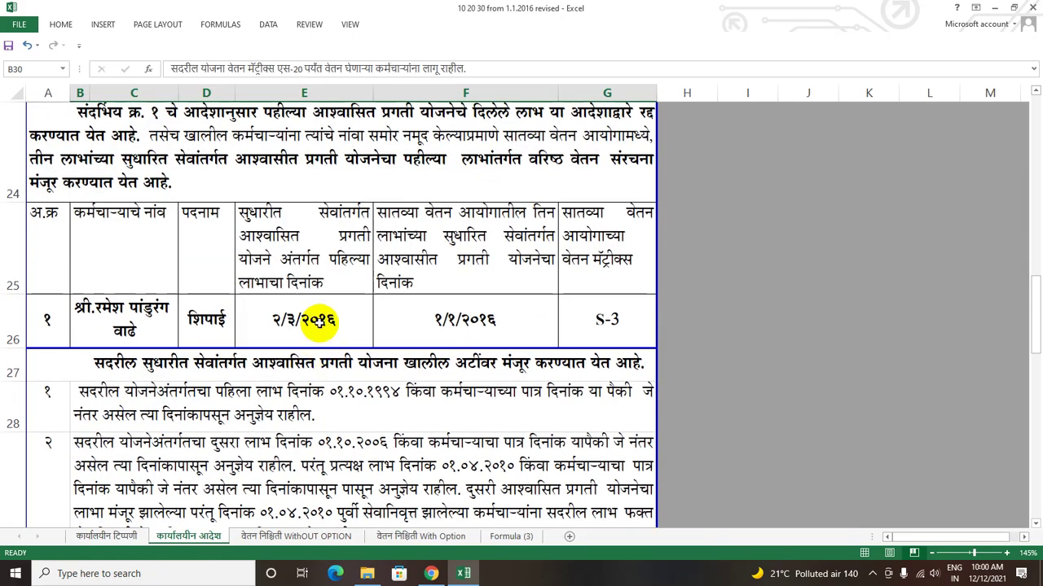
scroll(320, 342, "up", 1)
left_click(317, 322)
scroll(328, 337, "down", 1)
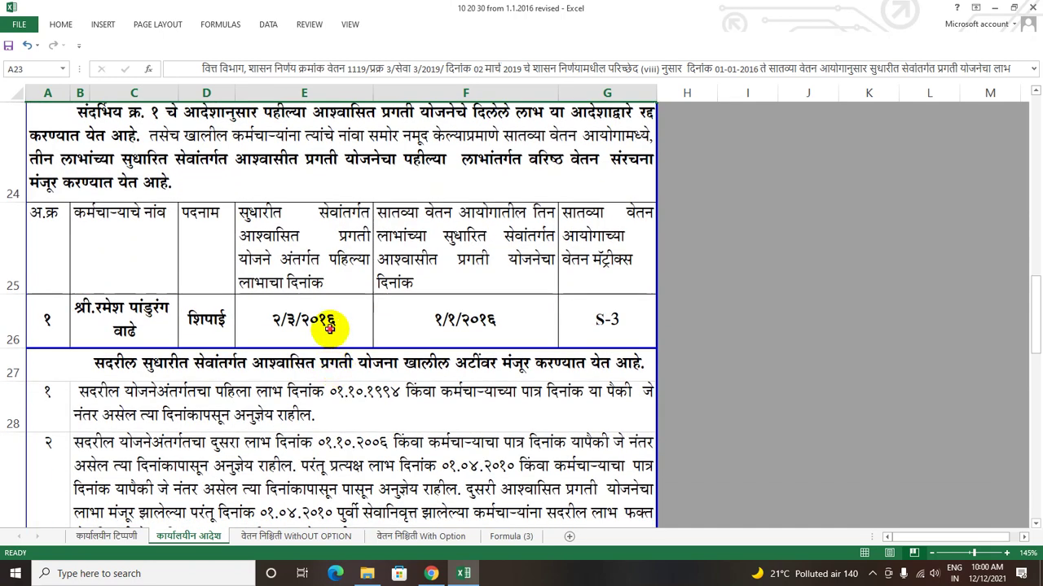
left_click(326, 321)
left_click(342, 391)
- Format the first-benefit date in cell E26 with the 14-Mar-12 date type
left_click(338, 329)
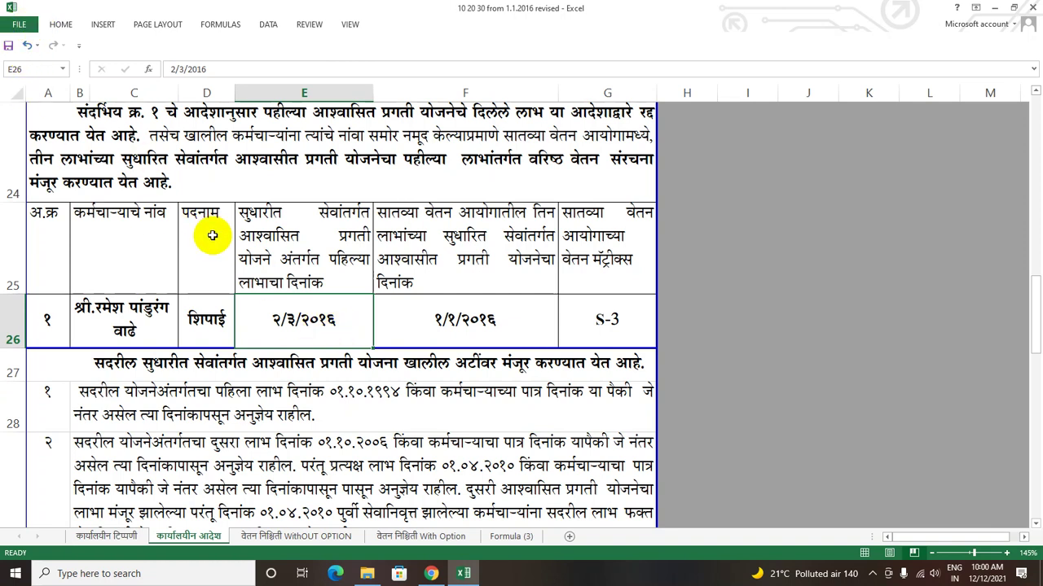
key("ctrl+1")
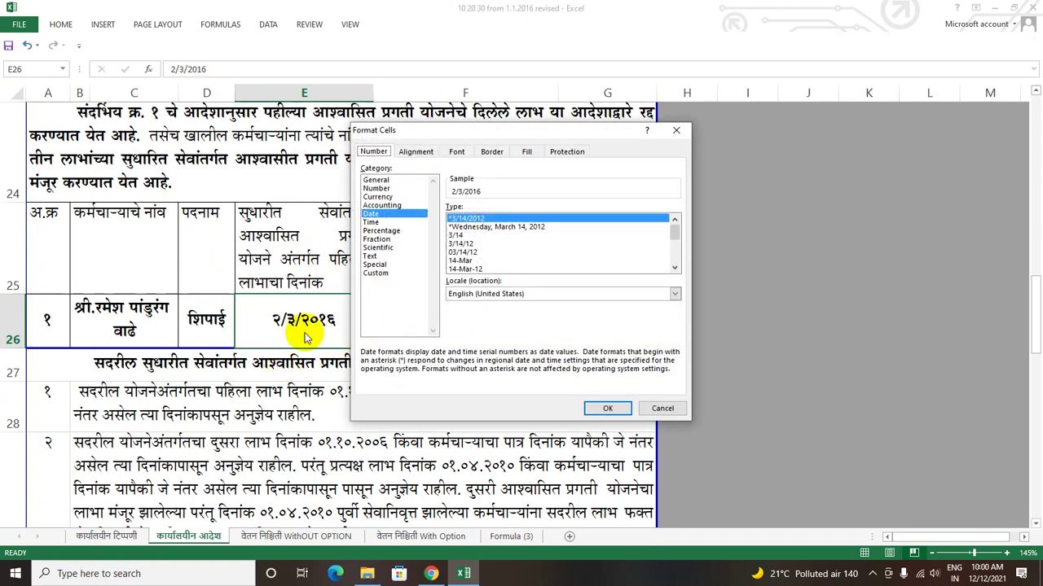
left_click(466, 270)
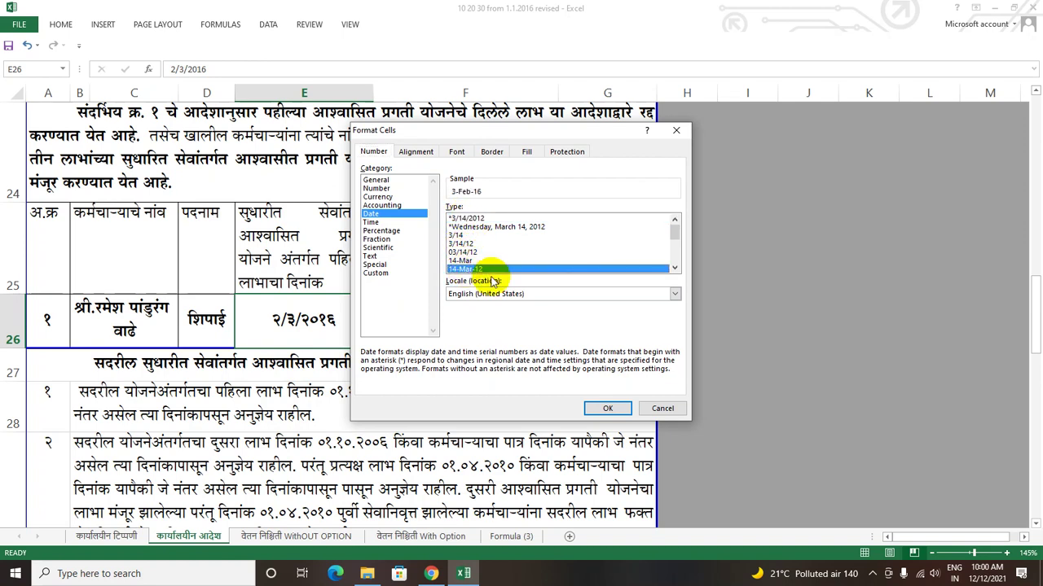
left_click(675, 270)
left_click(674, 270)
left_click(674, 269)
left_click(674, 269)
left_click(675, 270)
left_click(674, 269)
left_click(674, 270)
left_click(674, 270)
left_click(674, 270)
left_click(675, 269)
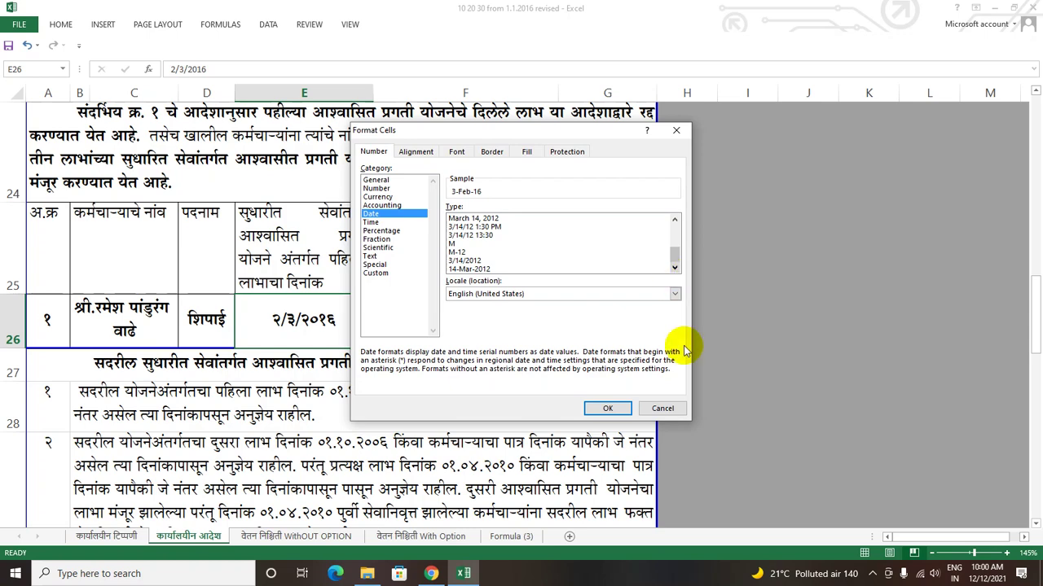
left_click(620, 408)
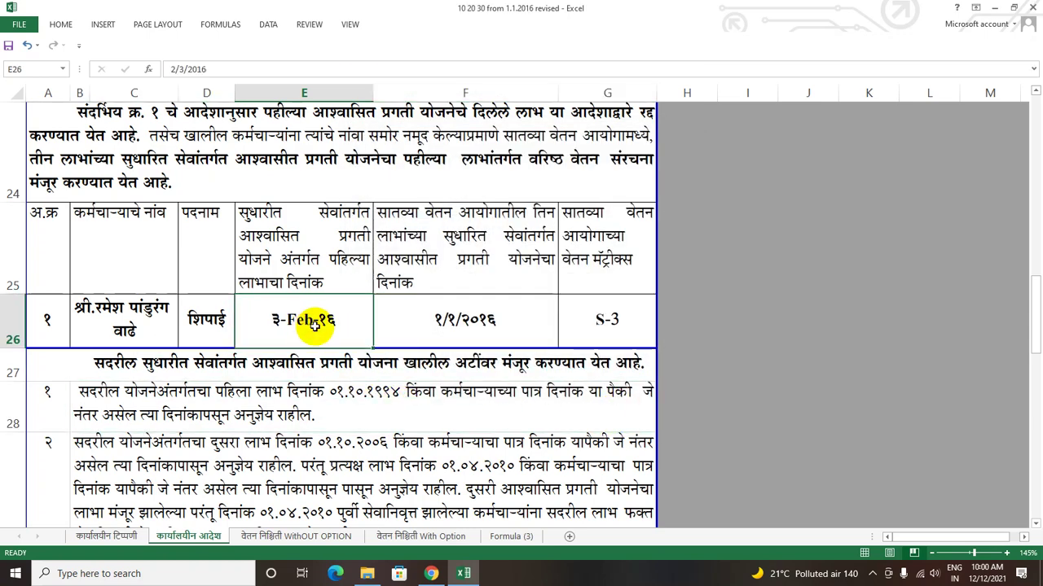
left_click(326, 367)
left_click(328, 331)
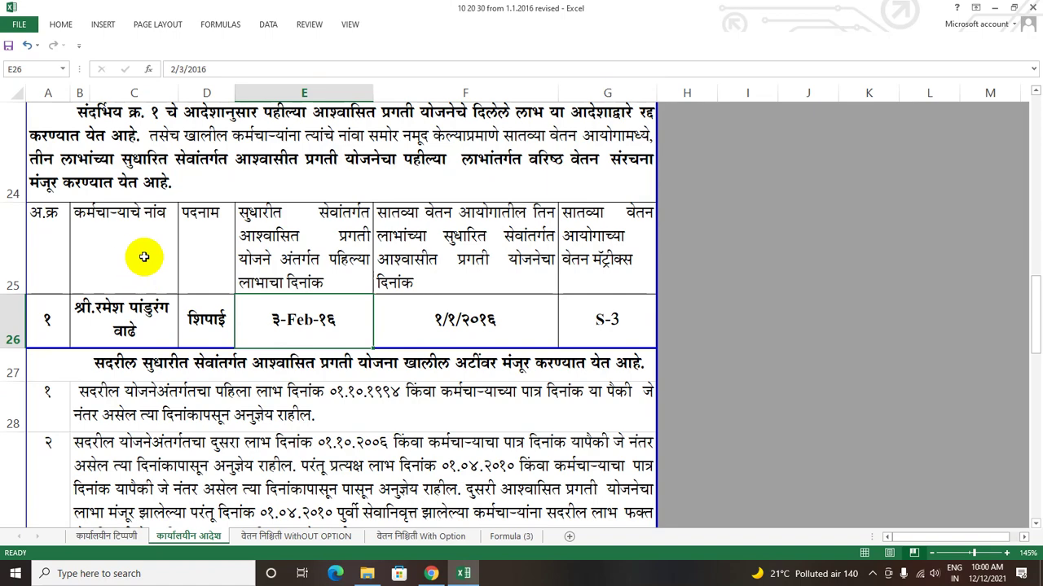
- Minimise the open windows and open the Region settings from the Windows Control Panel
left_click(997, 10)
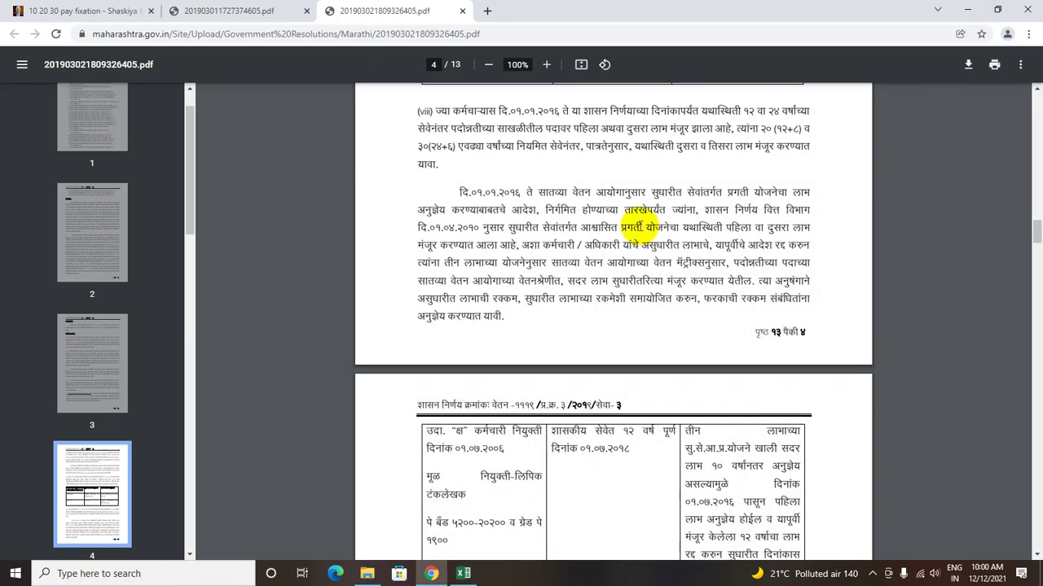
left_click(969, 9)
left_click(967, 10)
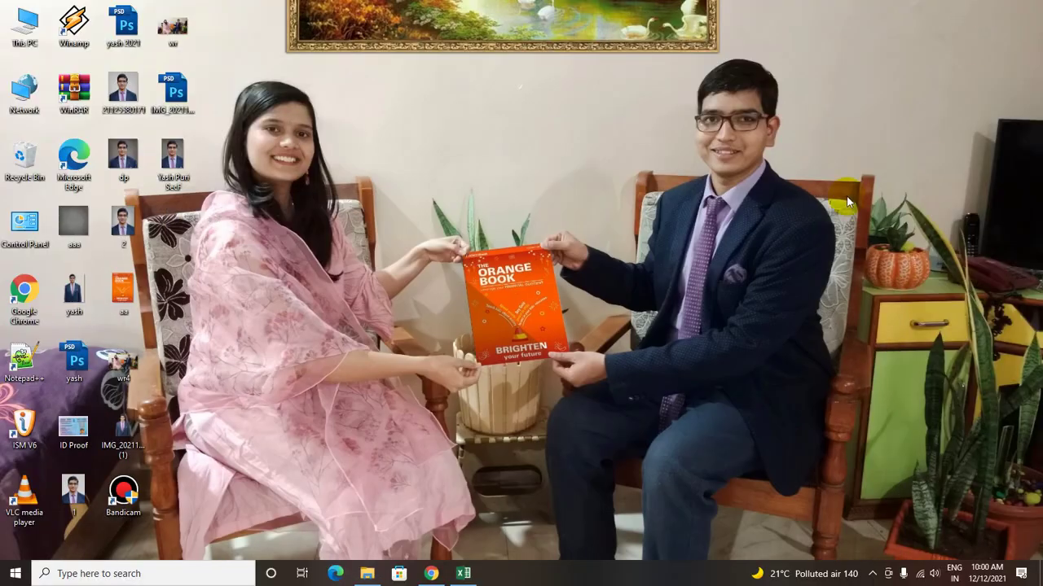
left_click(27, 226)
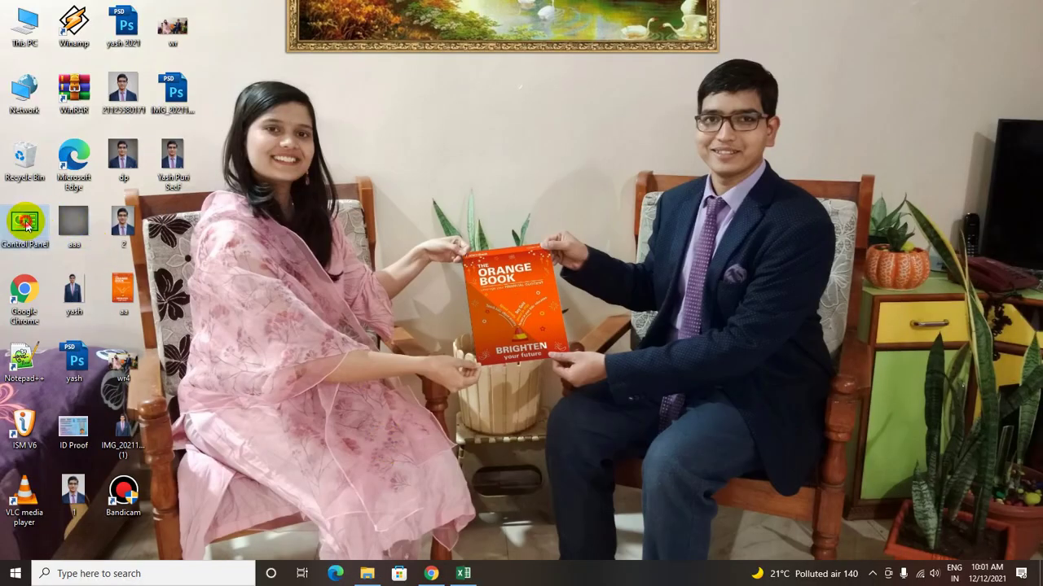
double_click(27, 226)
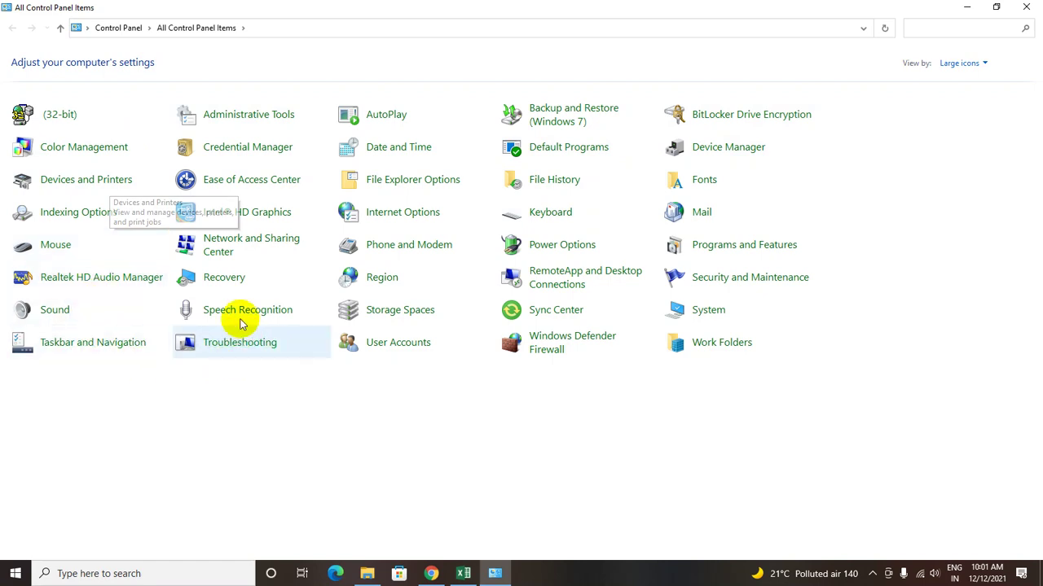
left_click(383, 279)
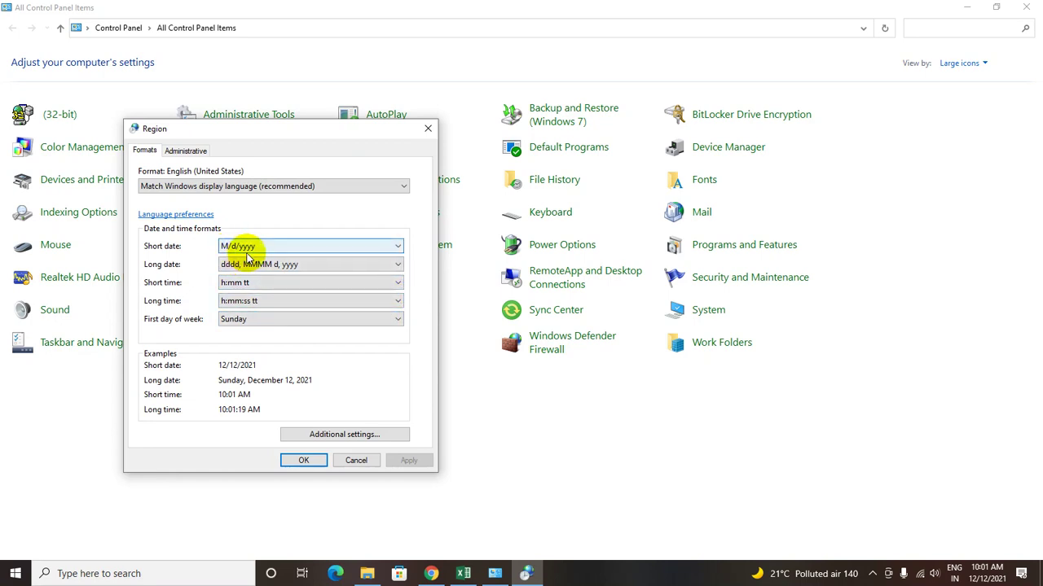
- Set the Windows short date format to dd-MMM-yy, apply it and close the Control Panel
left_click(398, 247)
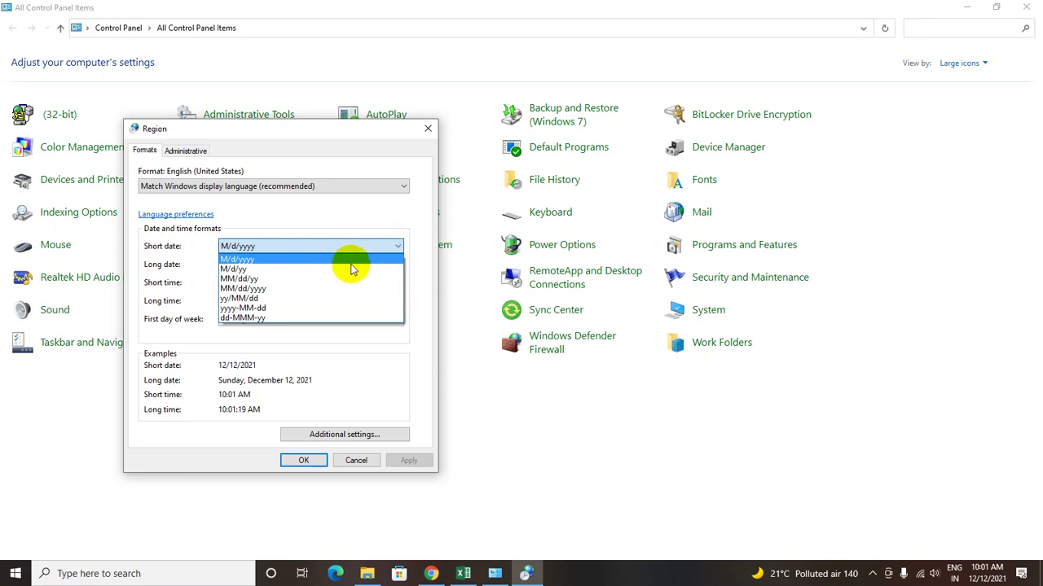
left_click(246, 319)
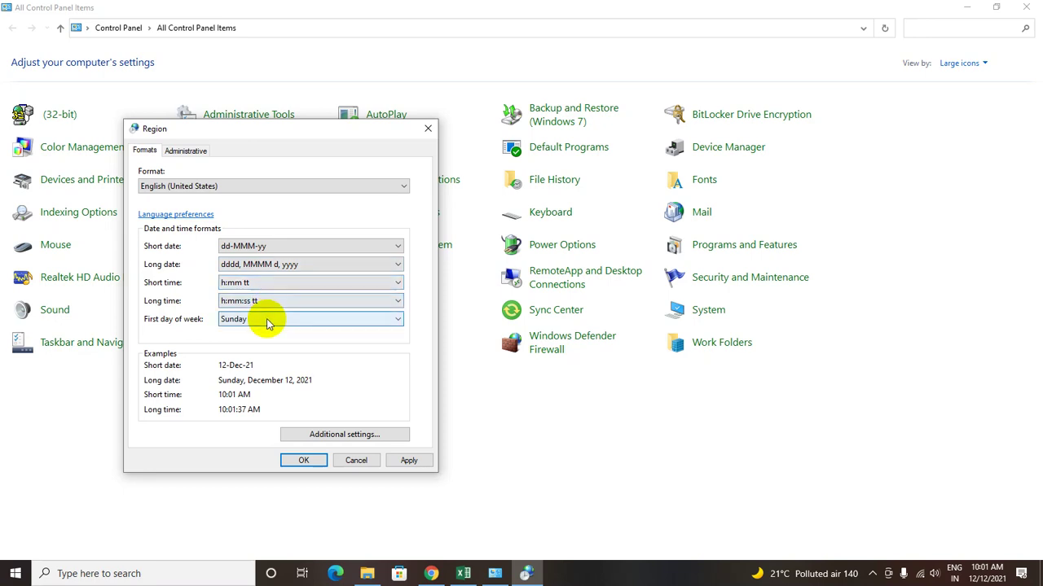
left_click(409, 460)
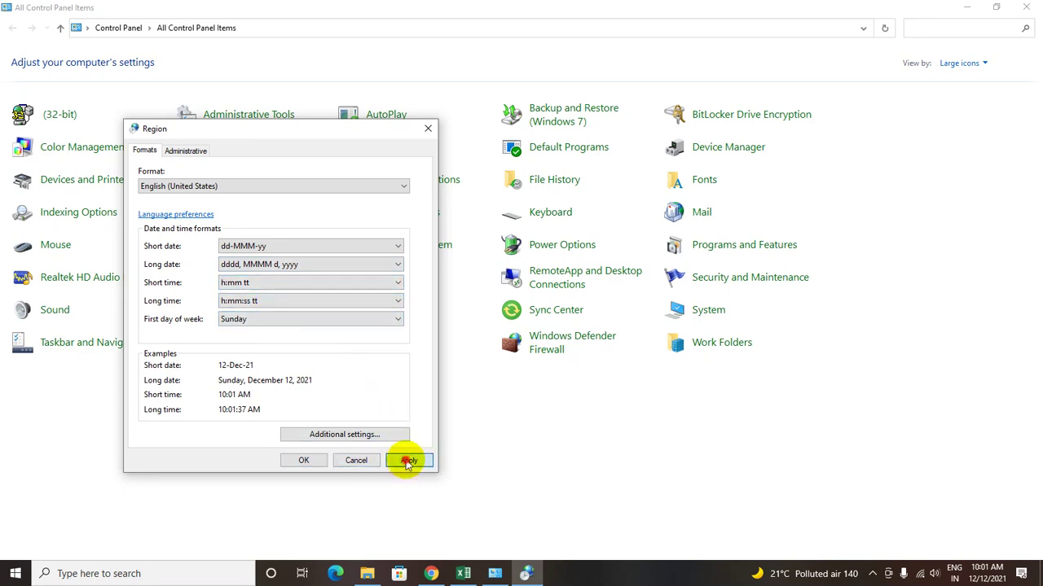
left_click(303, 461)
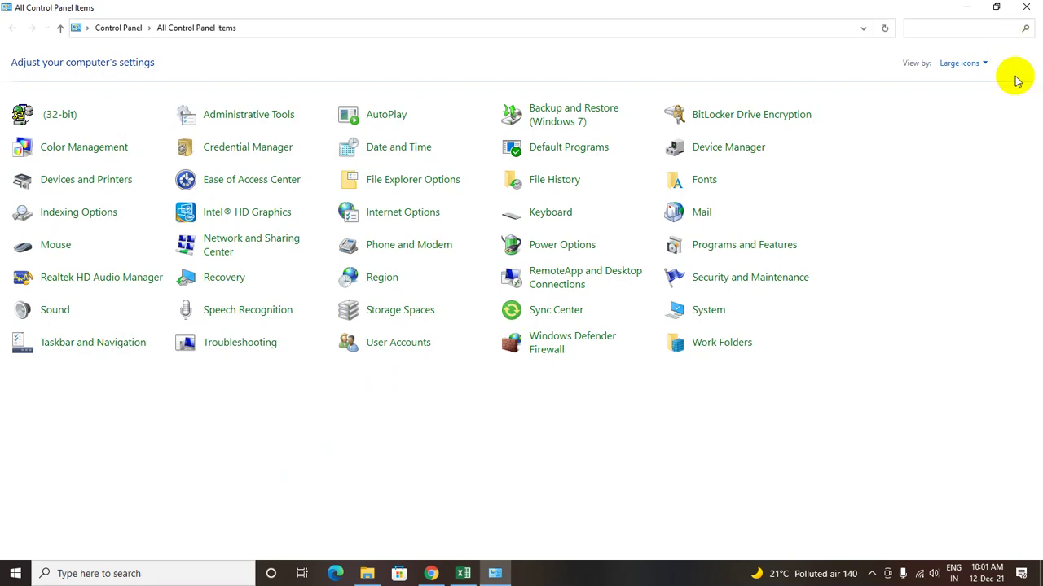
left_click(1028, 8)
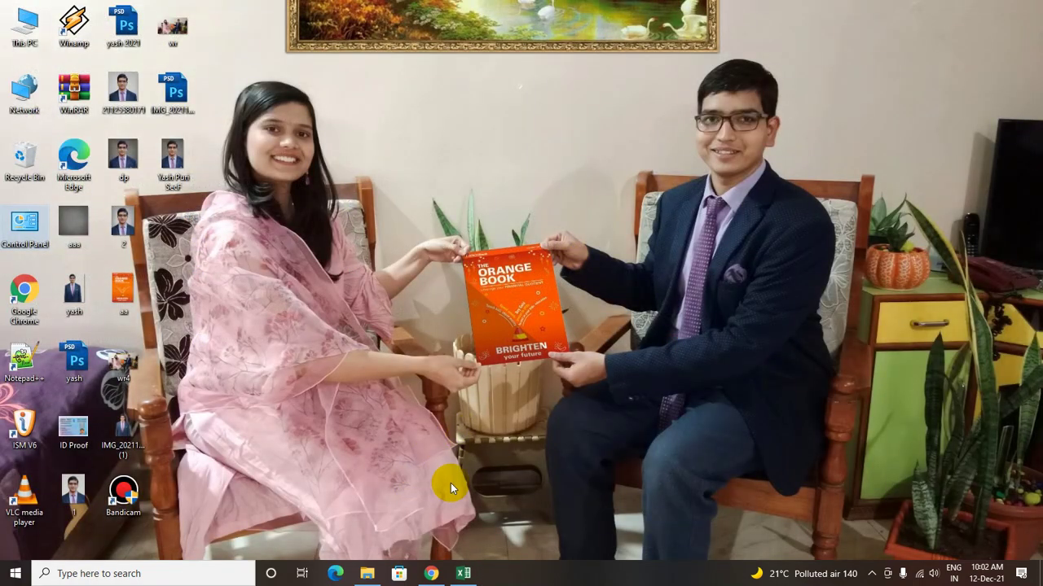
- Switch back to Excel and format the date in cell E26 with the *14-03-12 date type
left_click(462, 574)
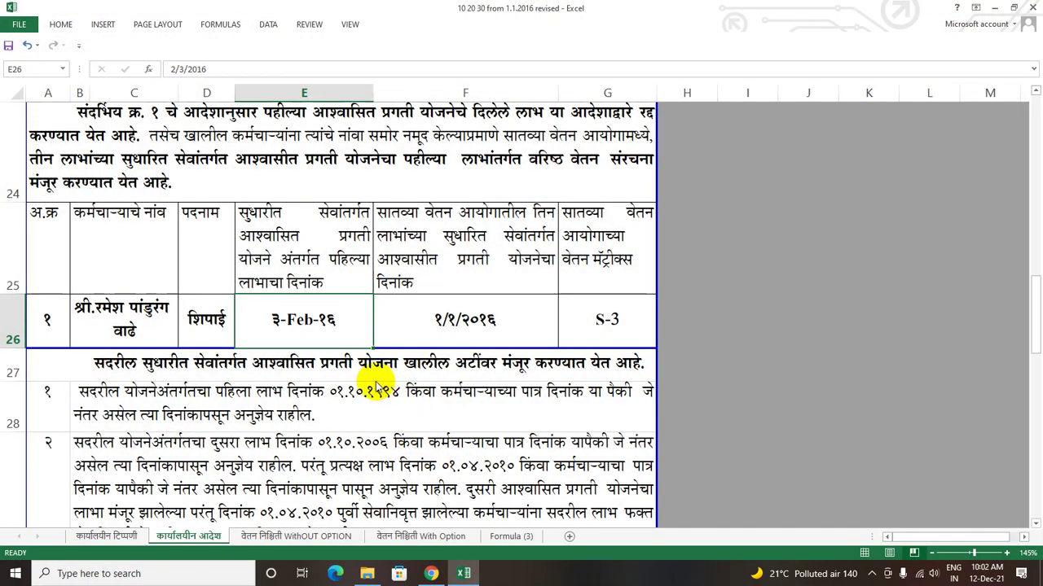
left_click(325, 326)
key("ctrl+1")
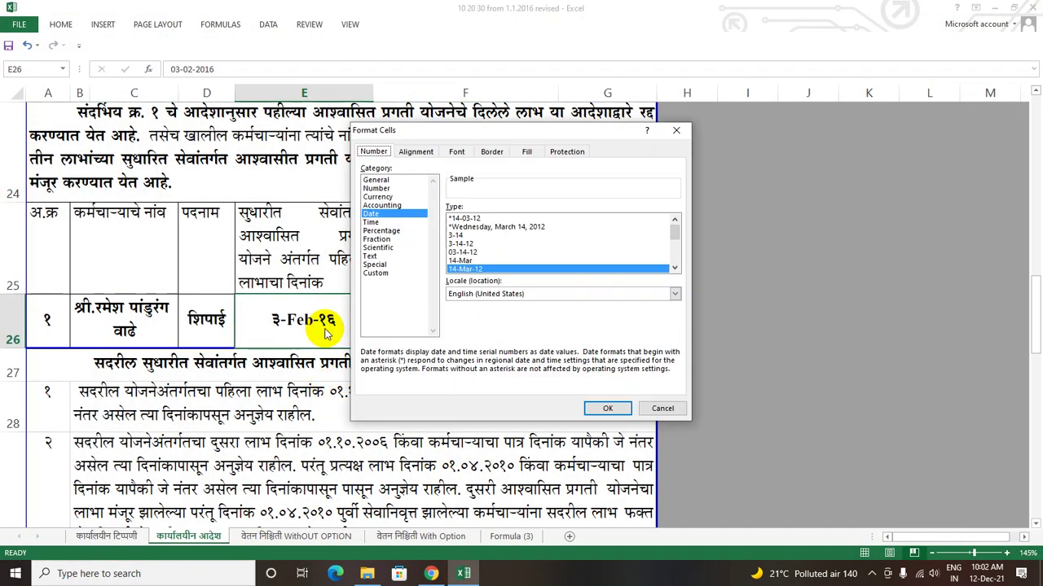
left_click(473, 218)
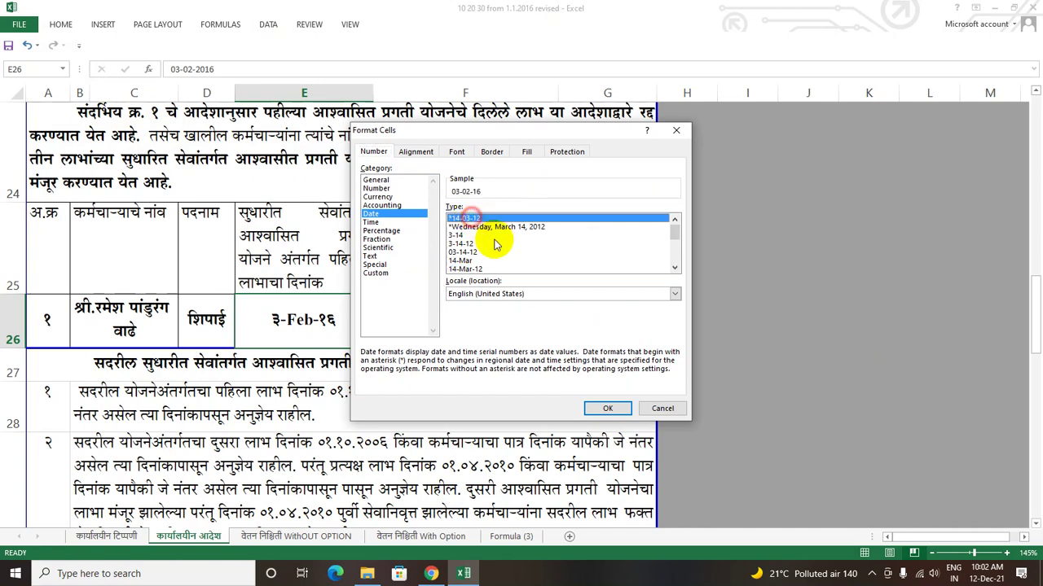
left_click(604, 409)
left_click(442, 393)
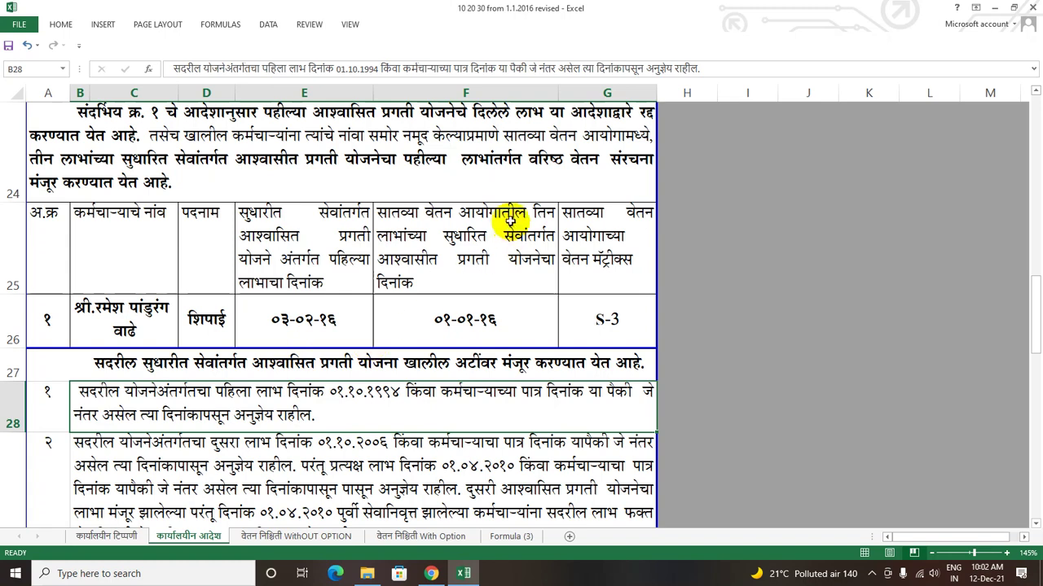
- Review the two benefit date columns and the pay matrix column of the employee table in rows 25 and 26
left_click(329, 259)
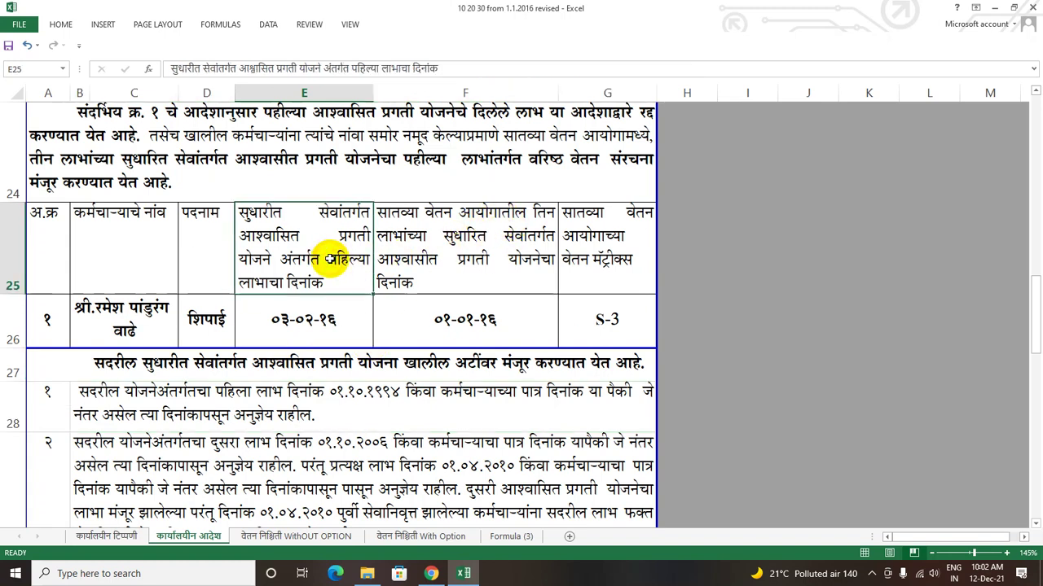
left_click(345, 324)
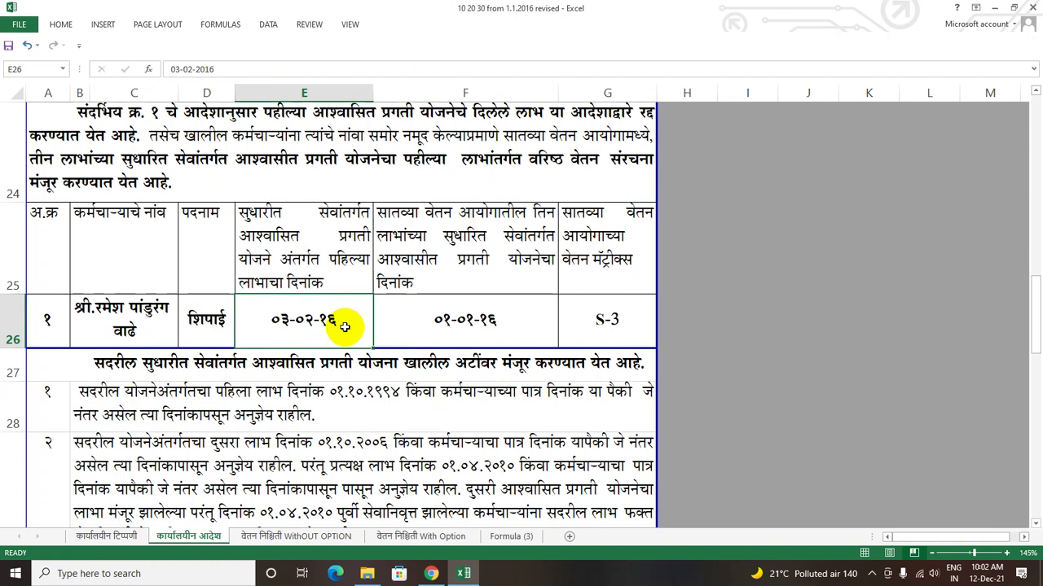
left_click(491, 319)
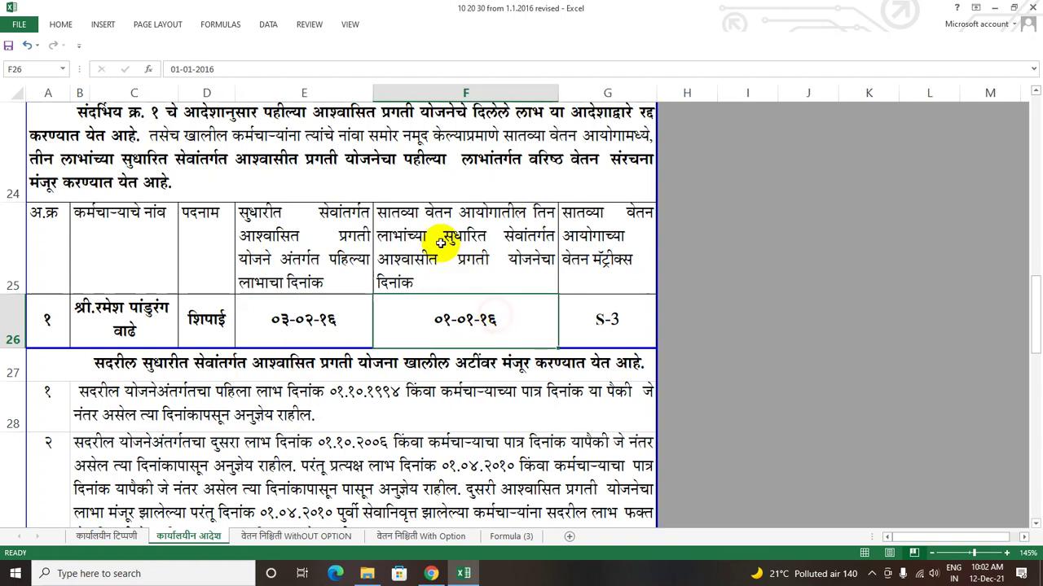
left_click(495, 256)
left_click(492, 320)
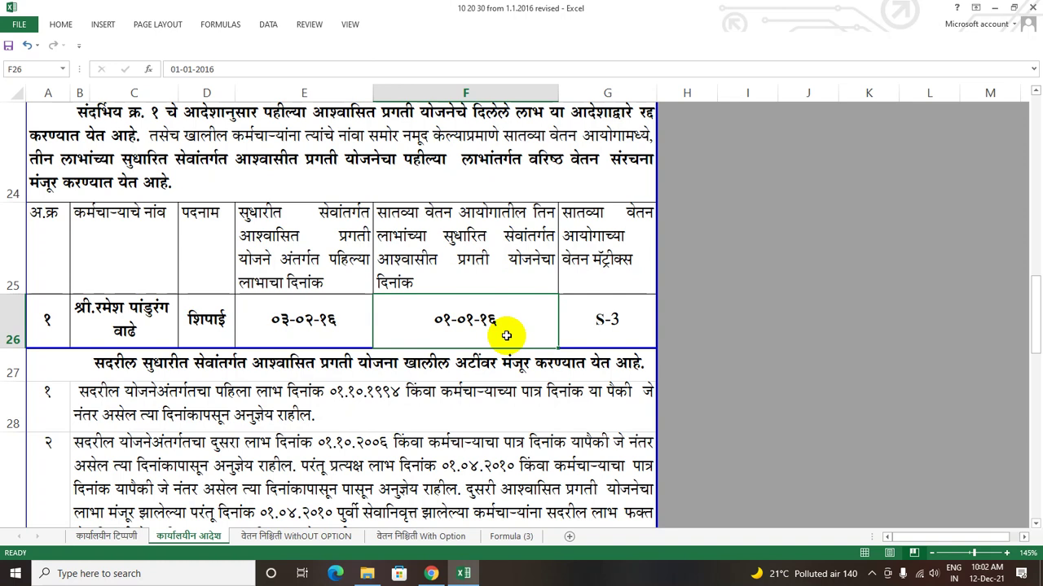
left_click(614, 231)
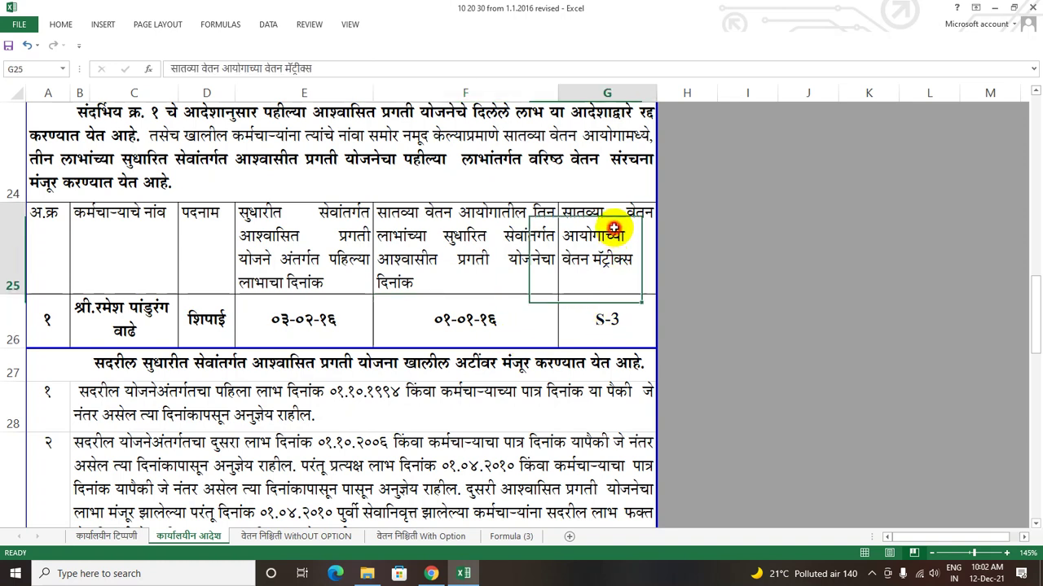
left_click(639, 317)
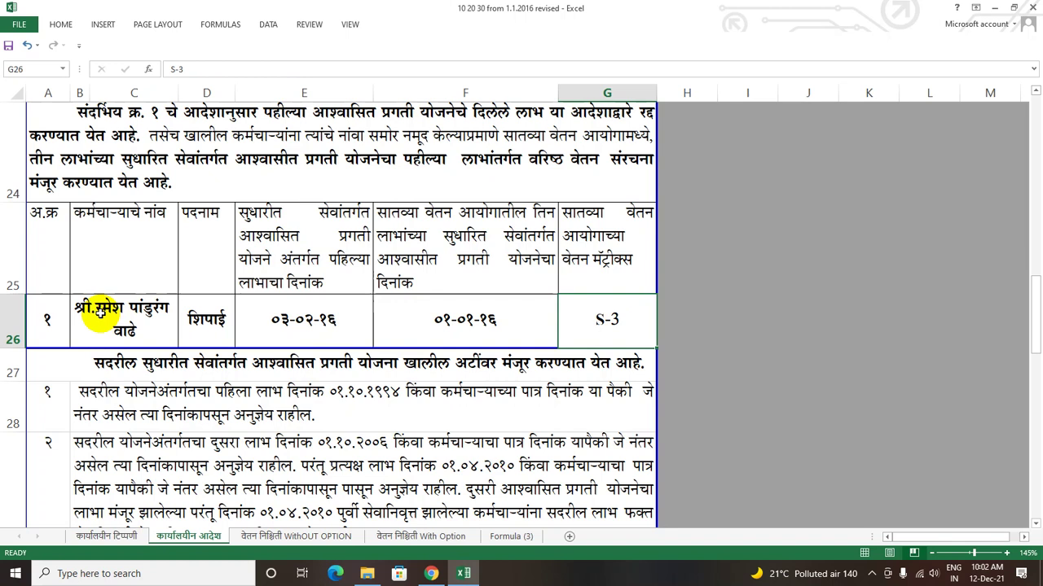
left_click(461, 272)
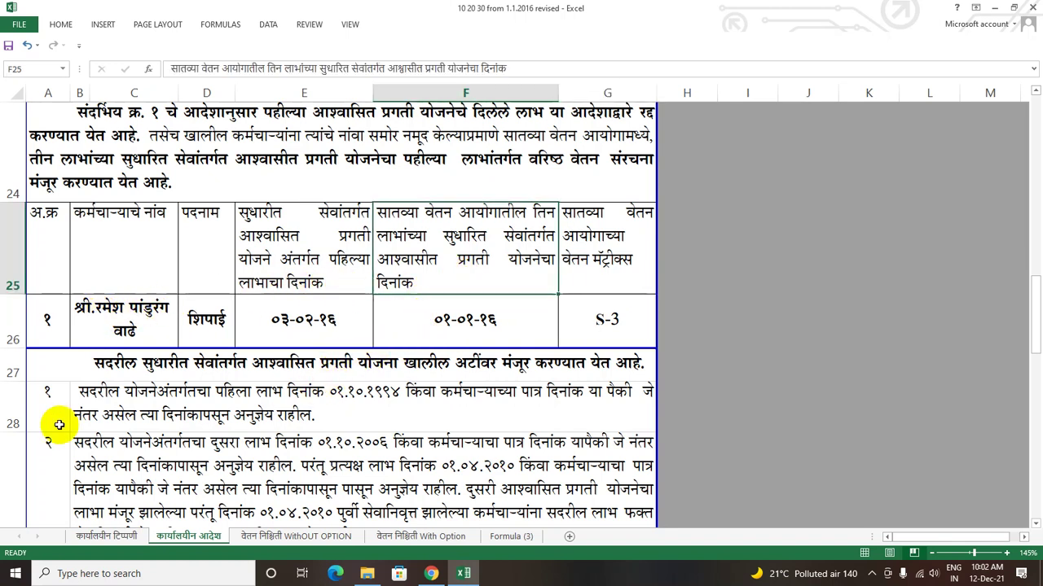
- Read through the order's conditions, endorsement lines and the note in row 54, and return to its heading
scroll(235, 419, "down", 2)
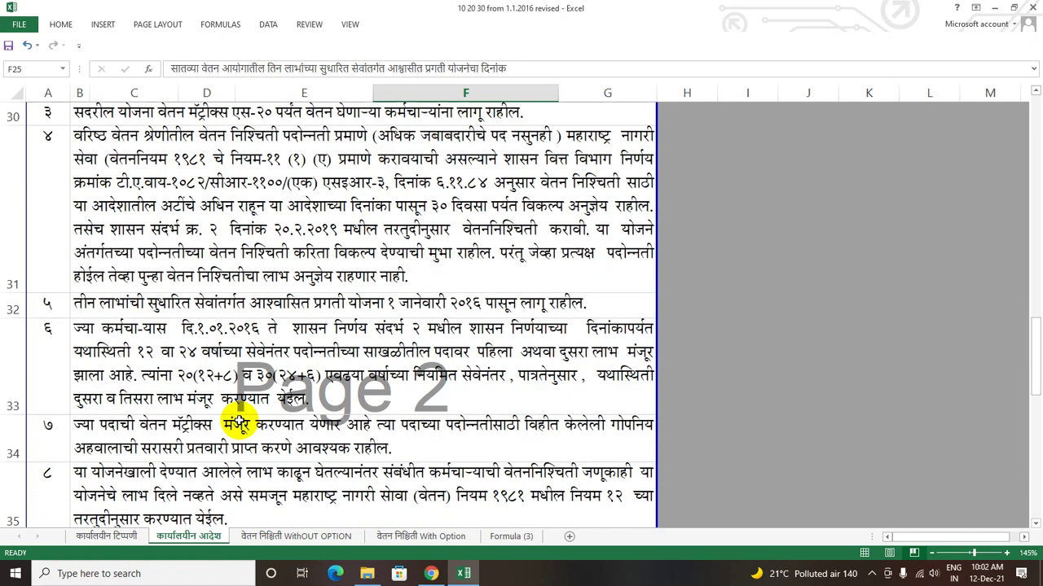
scroll(237, 424, "down", 2)
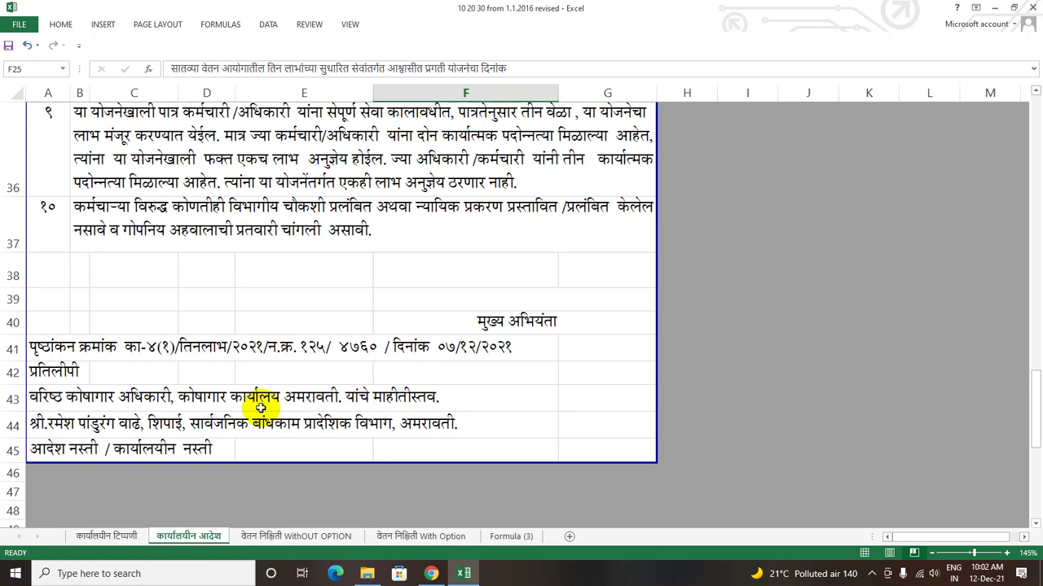
scroll(391, 440, "down", 2)
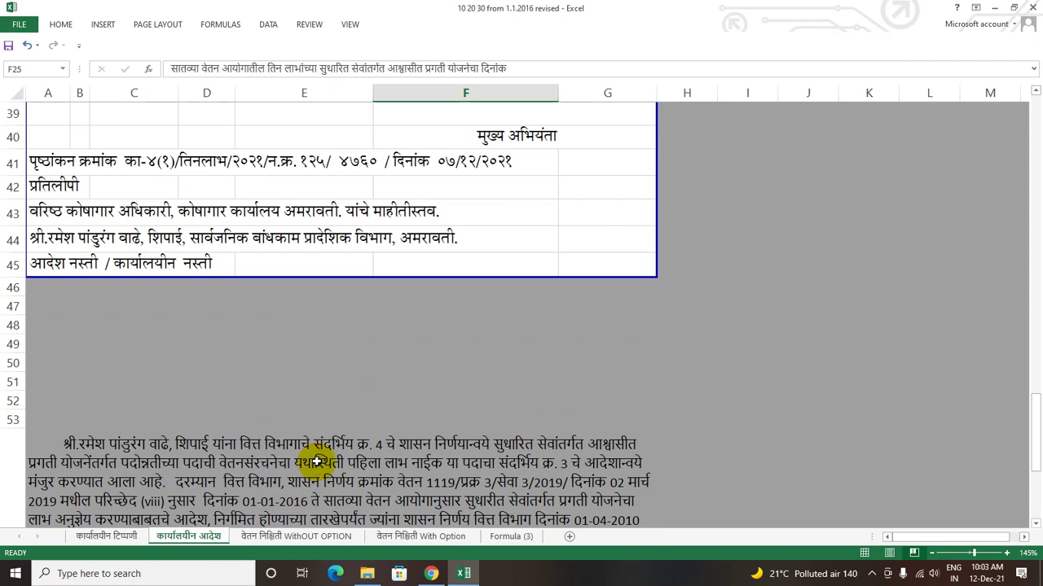
scroll(316, 462, "down", 3)
left_click(315, 460)
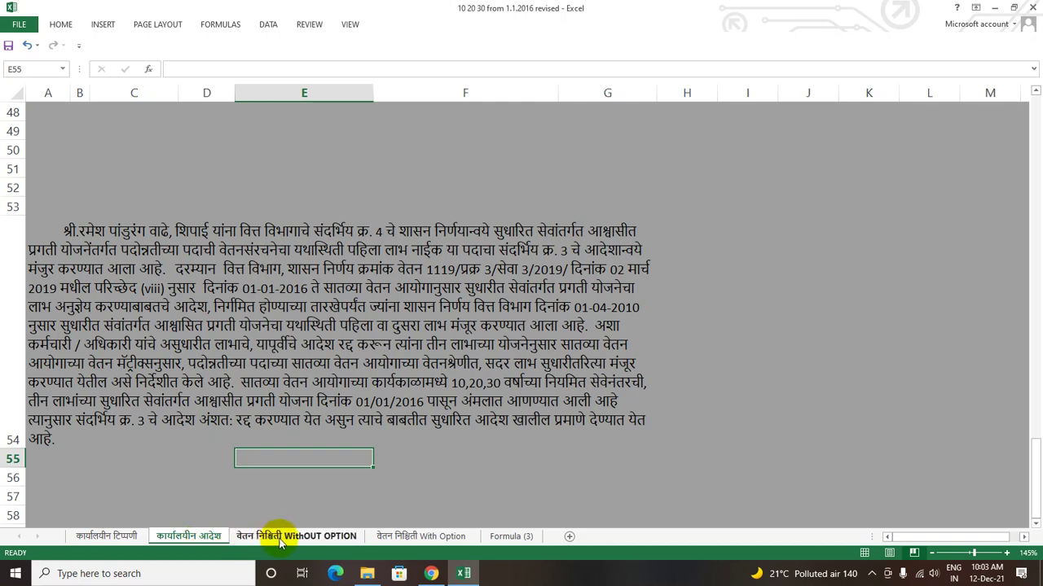
scroll(276, 332, "up", 5)
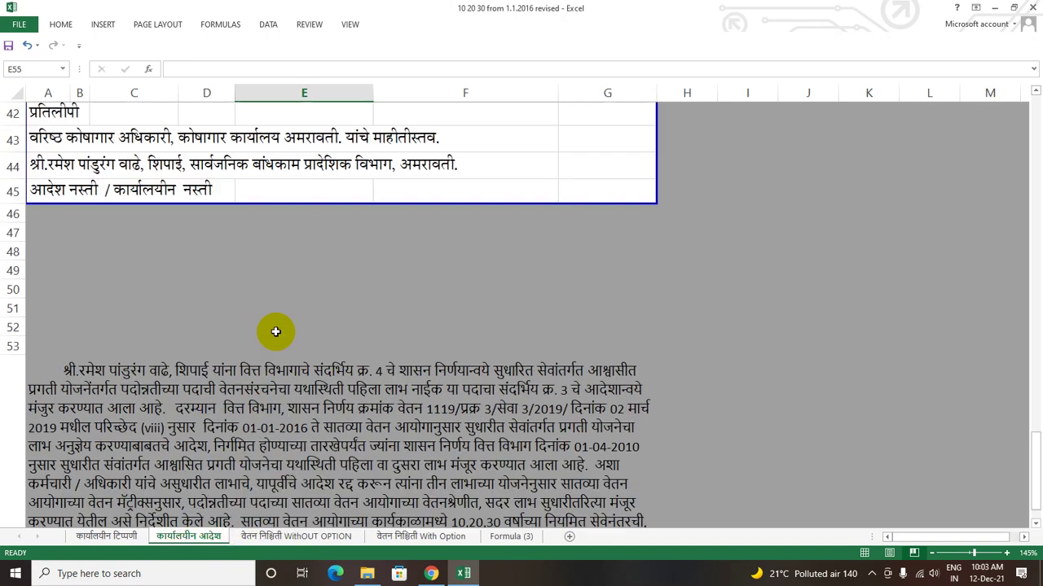
scroll(275, 332, "up", 11)
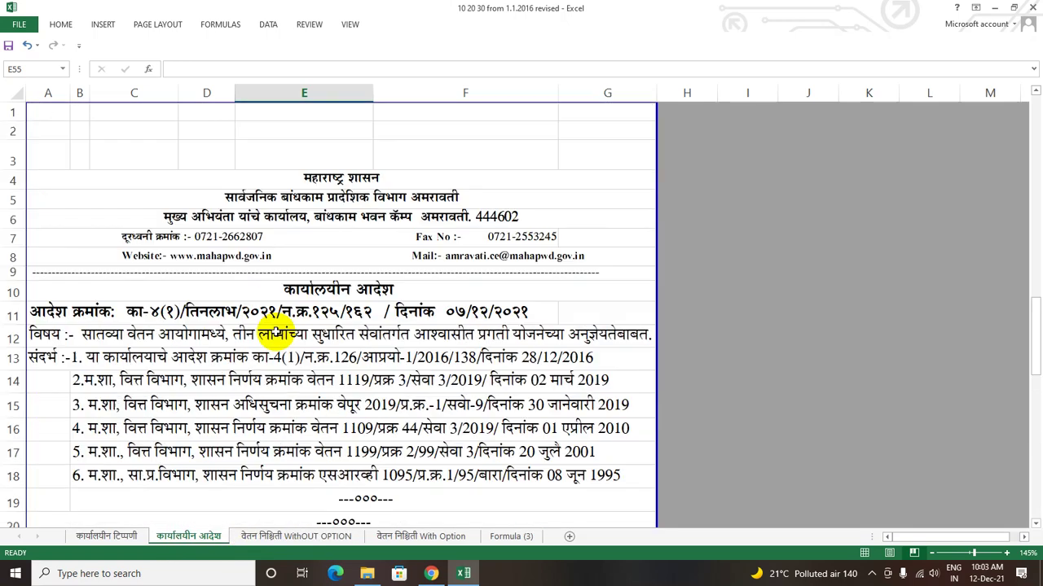
- Check the order date in row 11, and open the वेतन निश्चिती WithOUT OPTION sheet at its heading
left_click(461, 316)
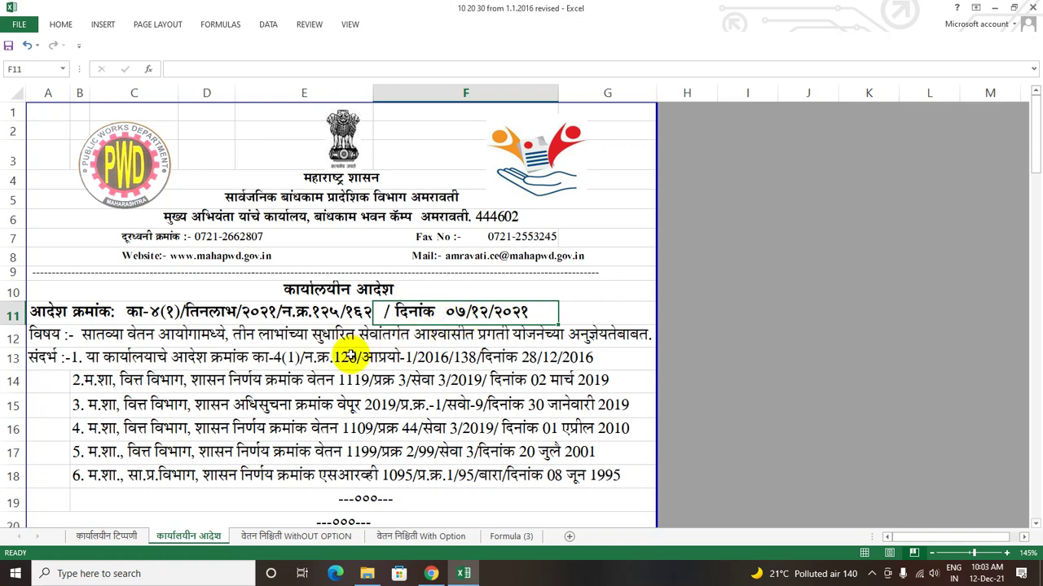
scroll(333, 341, "down", 4)
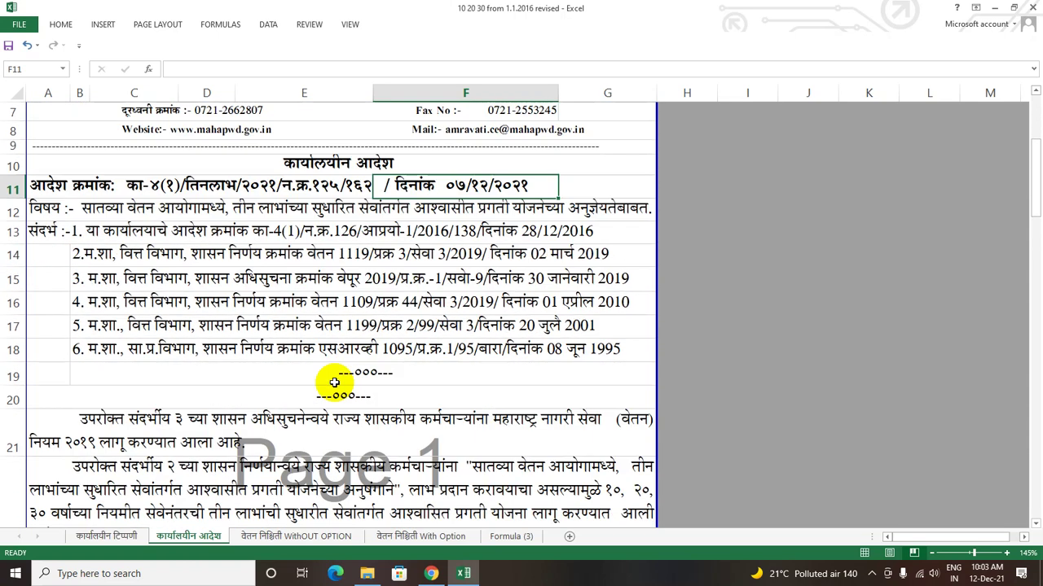
left_click(298, 537)
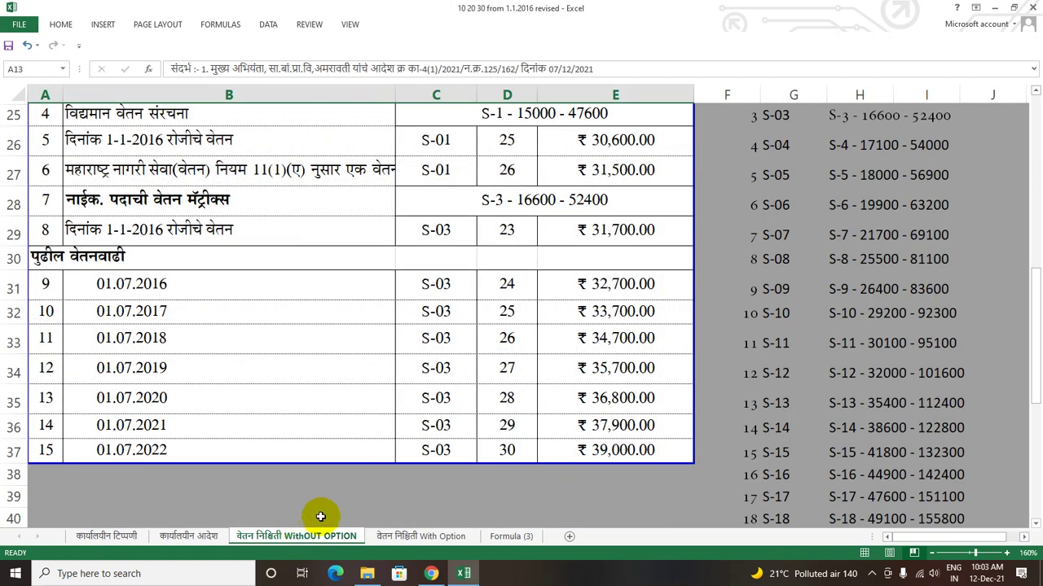
scroll(237, 386, "up", 8)
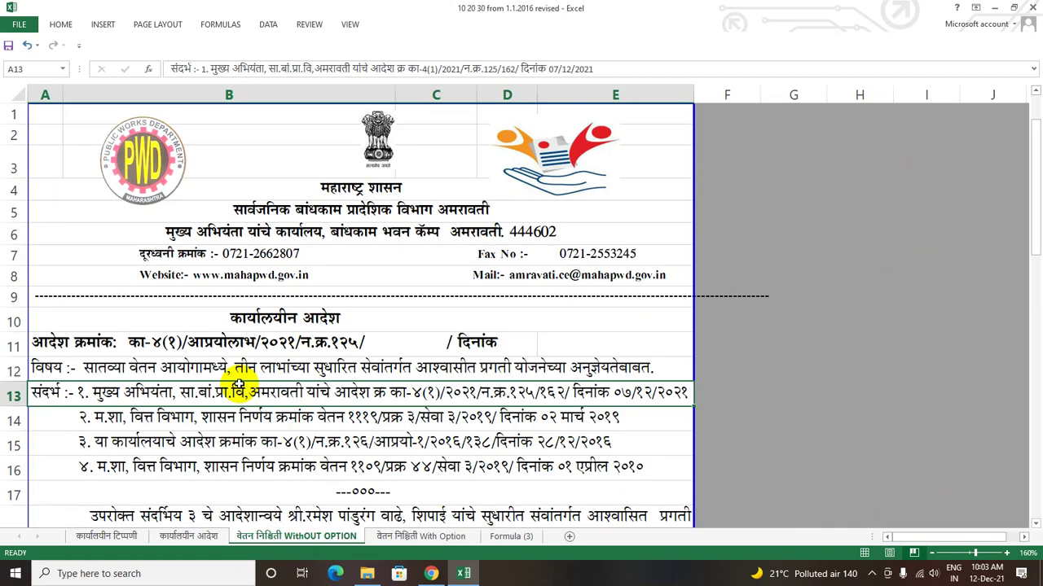
scroll(237, 387, "down", 2)
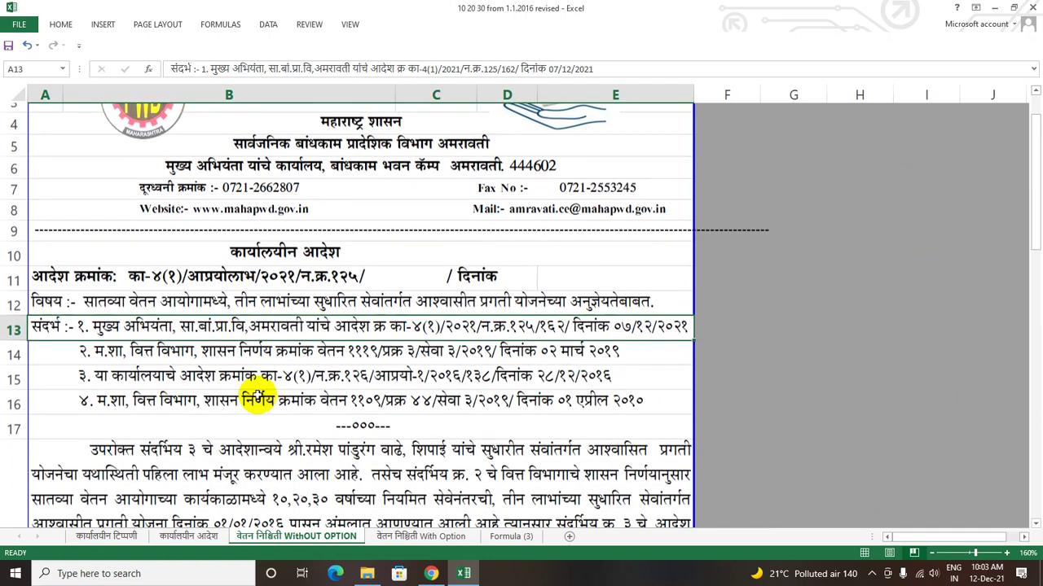
- Review the pay fixation order's references in rows 13 to 16 and the sanction paragraph in row 18
scroll(215, 366, "down", 1)
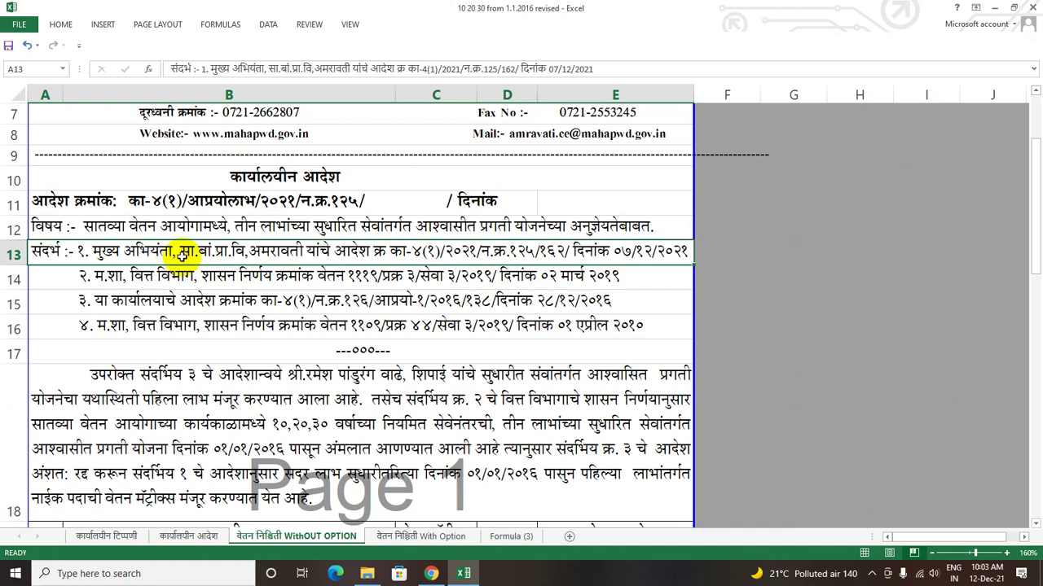
left_click(607, 275)
left_click(614, 303)
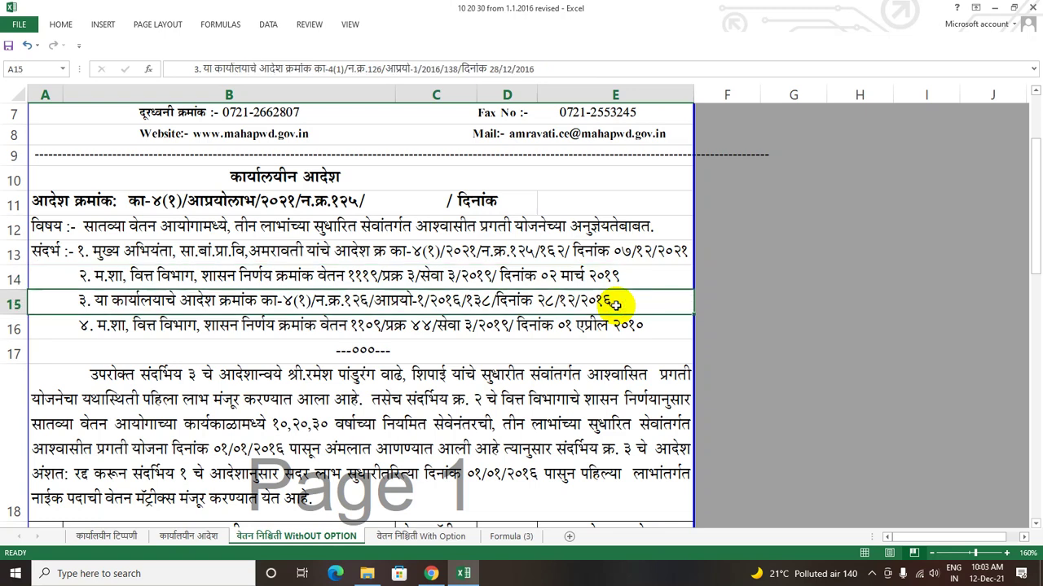
left_click(609, 325)
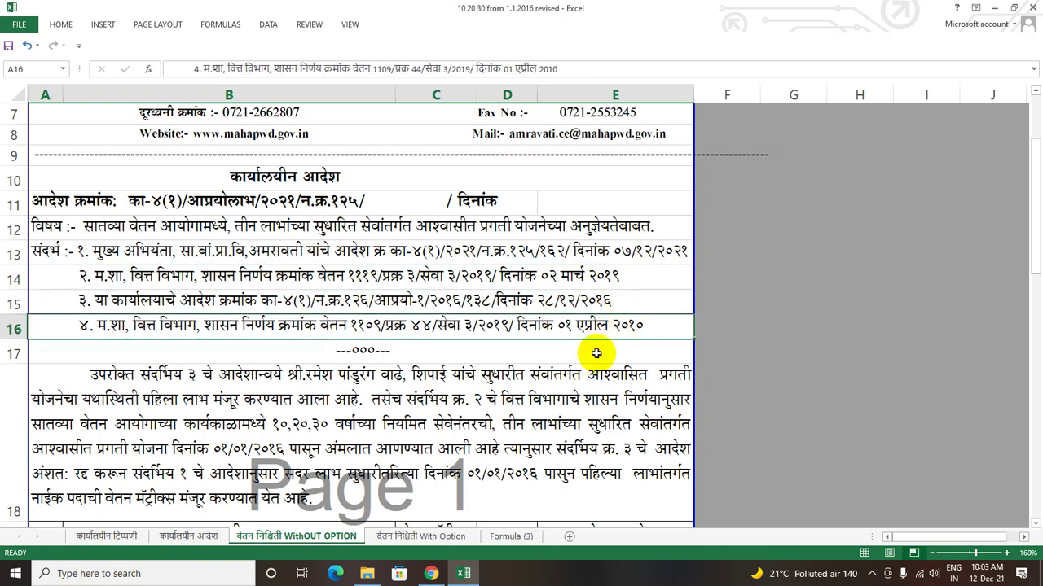
scroll(366, 361, "down", 1)
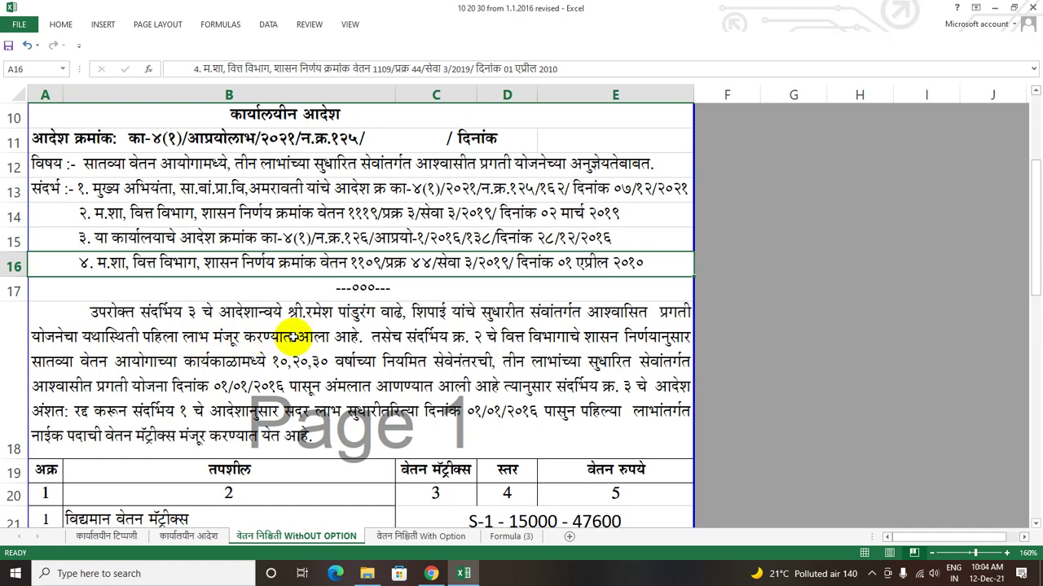
left_click(293, 336)
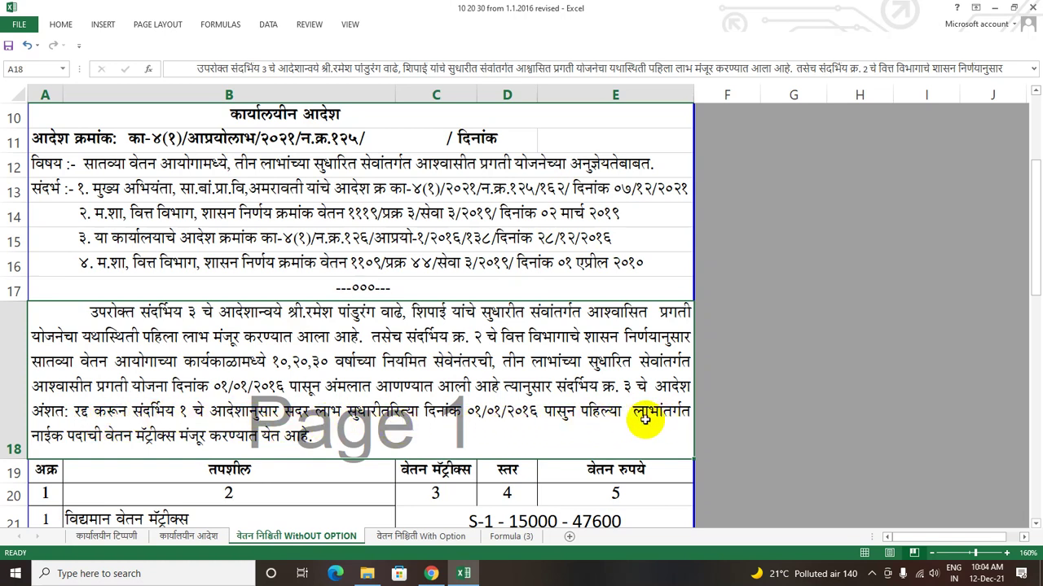
- Look over the pay fixation table and inspect the pay matrix, level and pay cells in rows 21 to 23
left_click(508, 495)
scroll(507, 492, "down", 1)
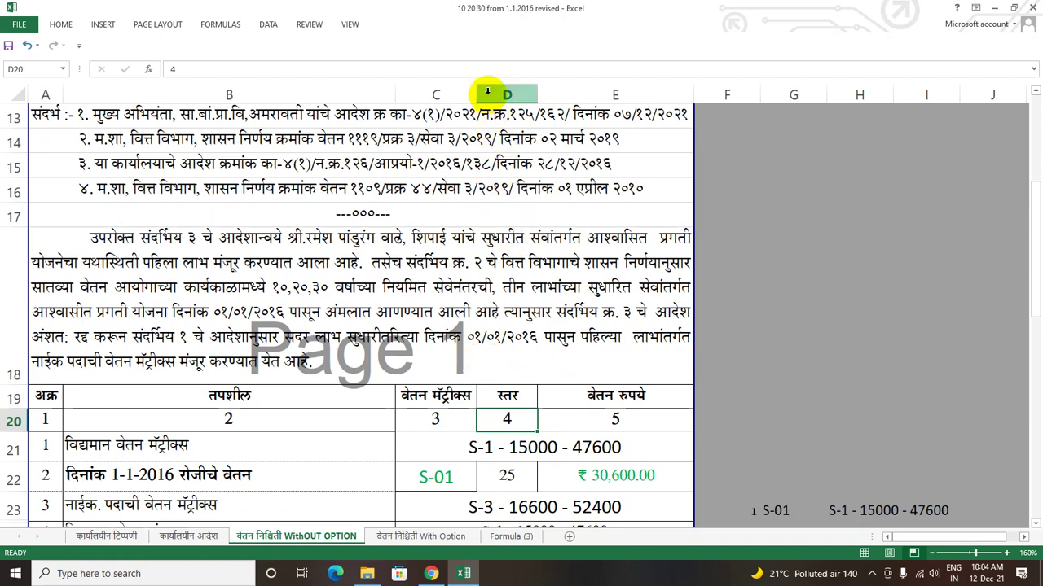
scroll(487, 343, "down", 3)
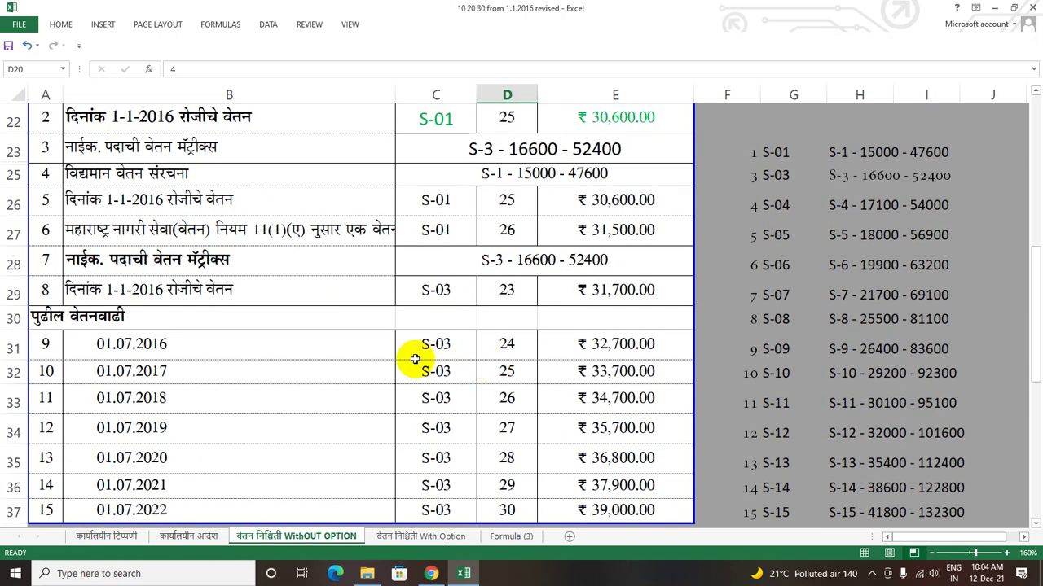
scroll(417, 360, "up", 1)
scroll(413, 359, "up", 2)
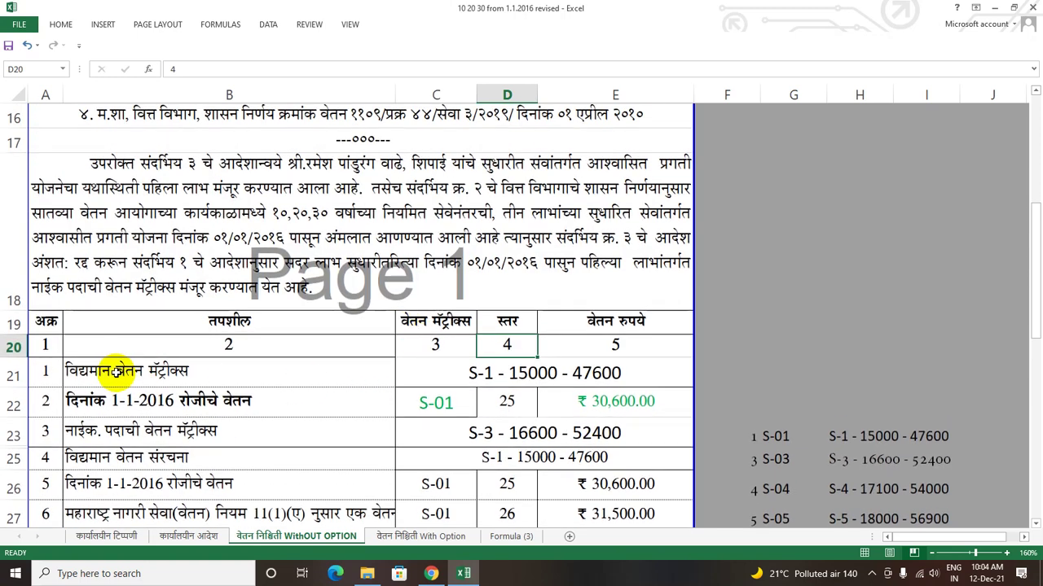
left_click(602, 373)
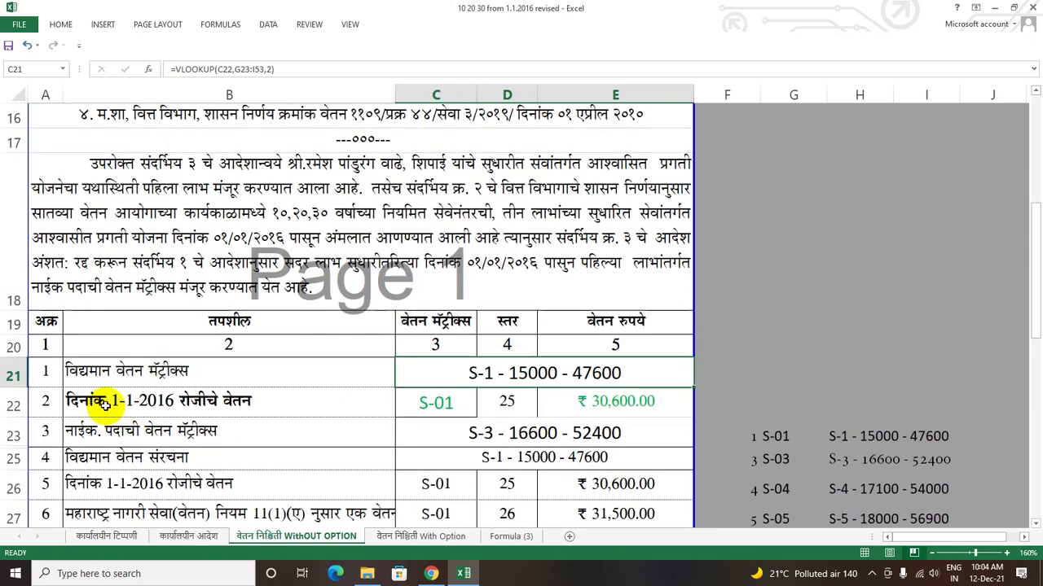
left_click(454, 404)
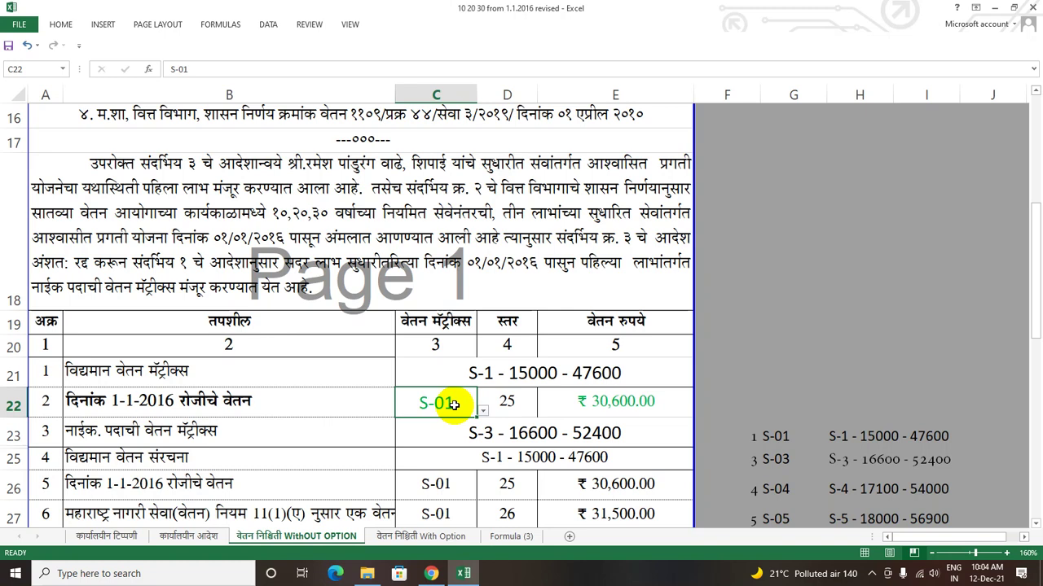
left_click(640, 402)
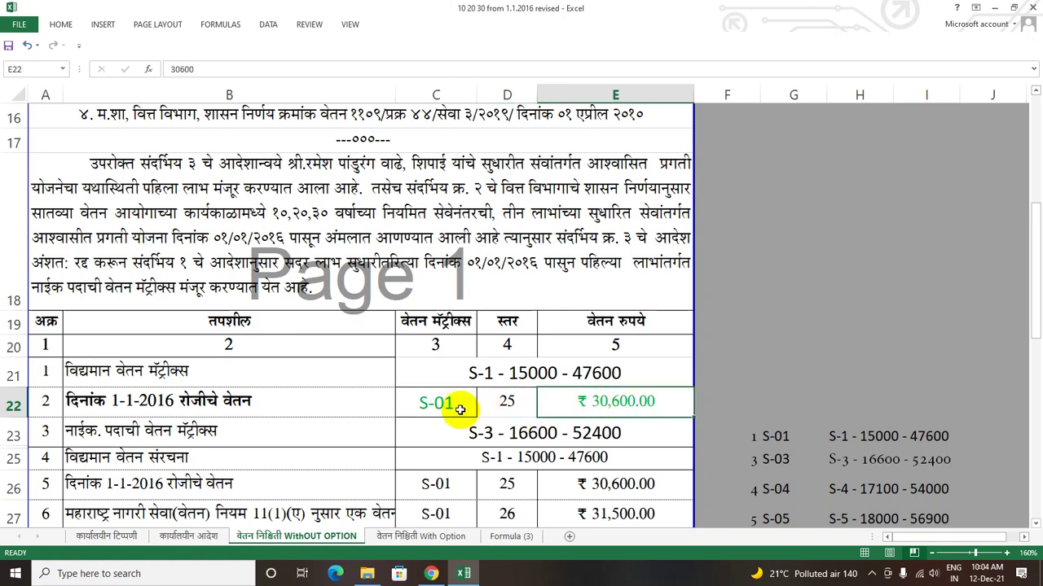
scroll(298, 457, "down", 1)
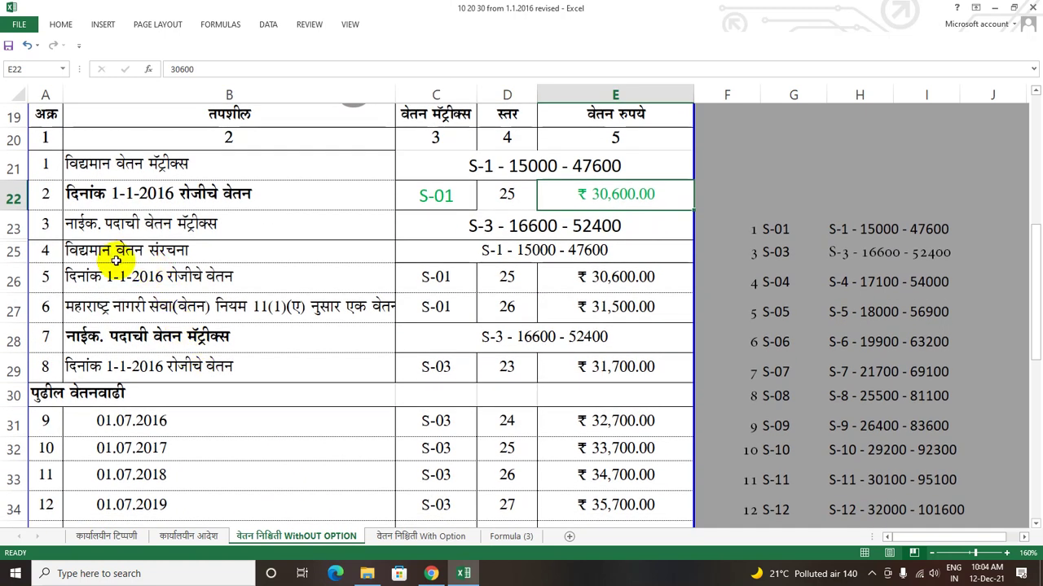
left_click(462, 227)
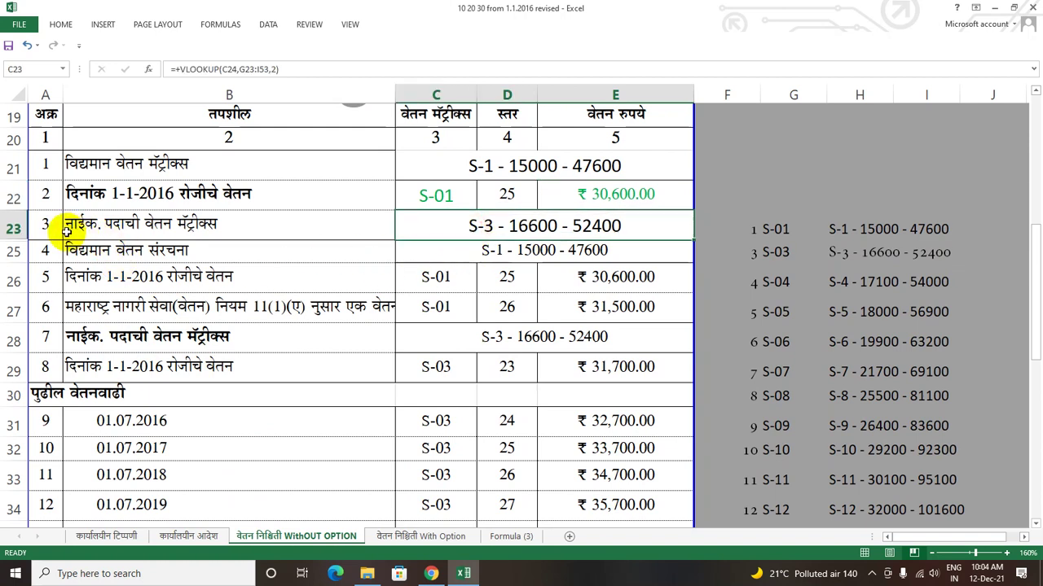
- Unhide row 24 between rows 23 and 25 of the pay fixation table
left_click_drag(15, 230, 16, 251)
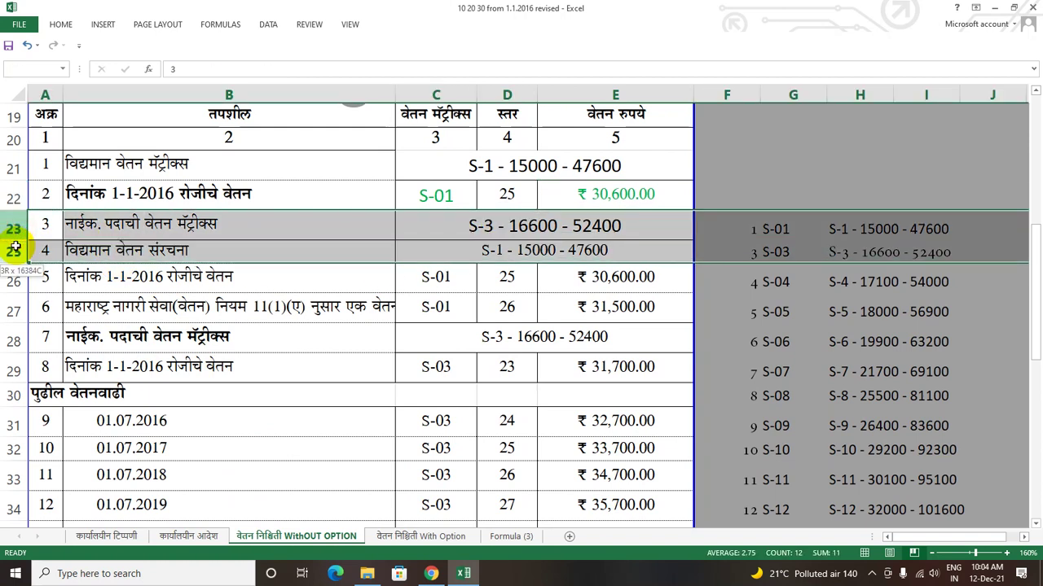
right_click(20, 258)
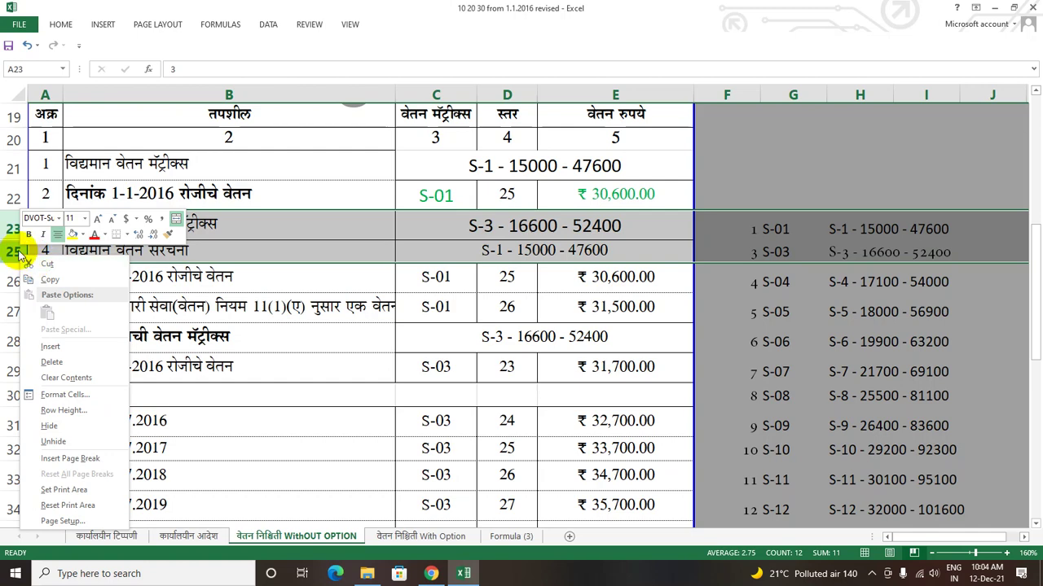
right_click(18, 251)
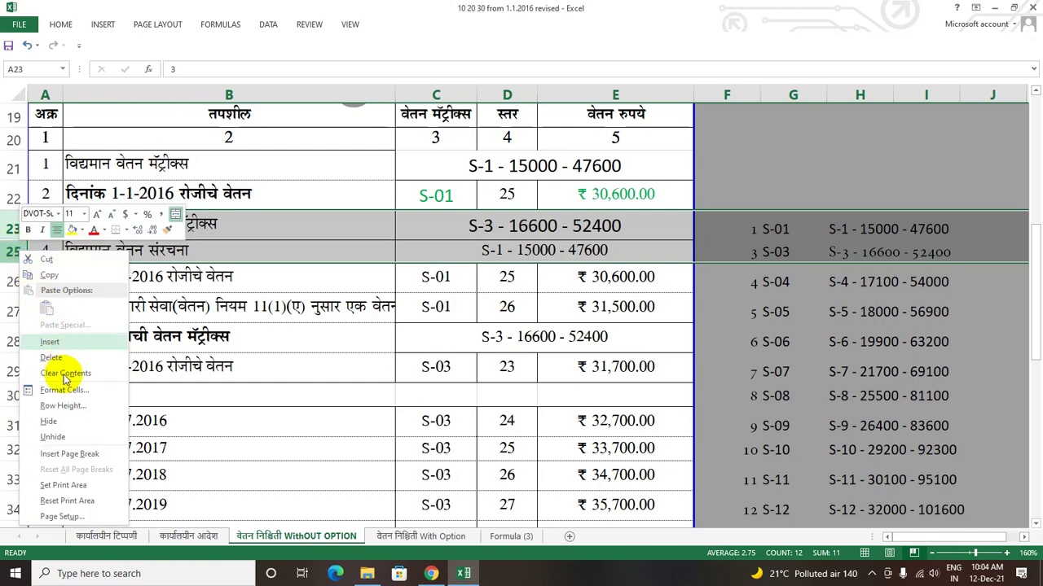
left_click(57, 437)
left_click(507, 306)
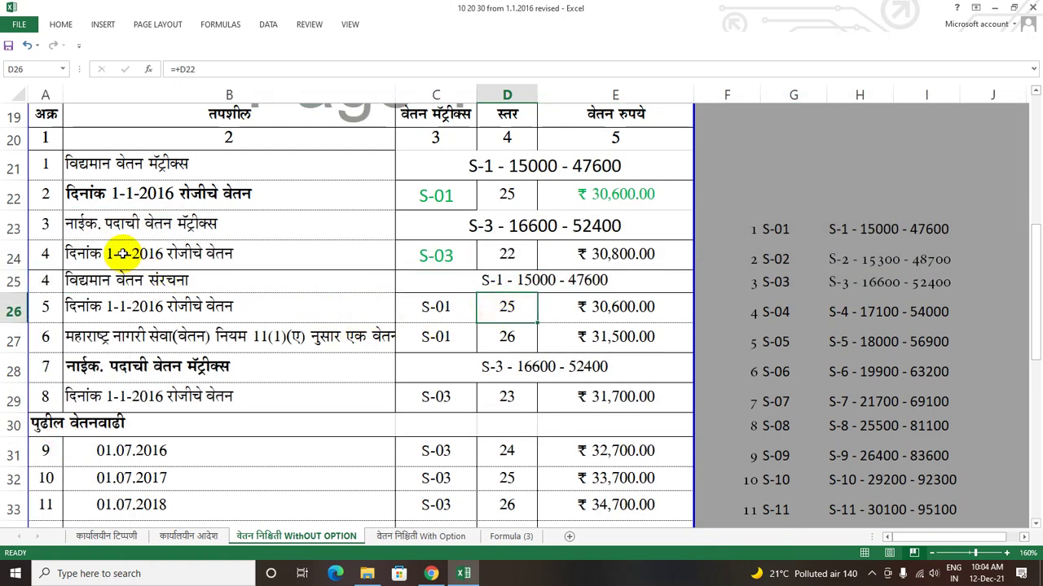
- Inspect row 24's pay level choices and pay formula alongside the matrix in row 23, and undo the unhiding of row 24
left_click(452, 256)
left_click(482, 264)
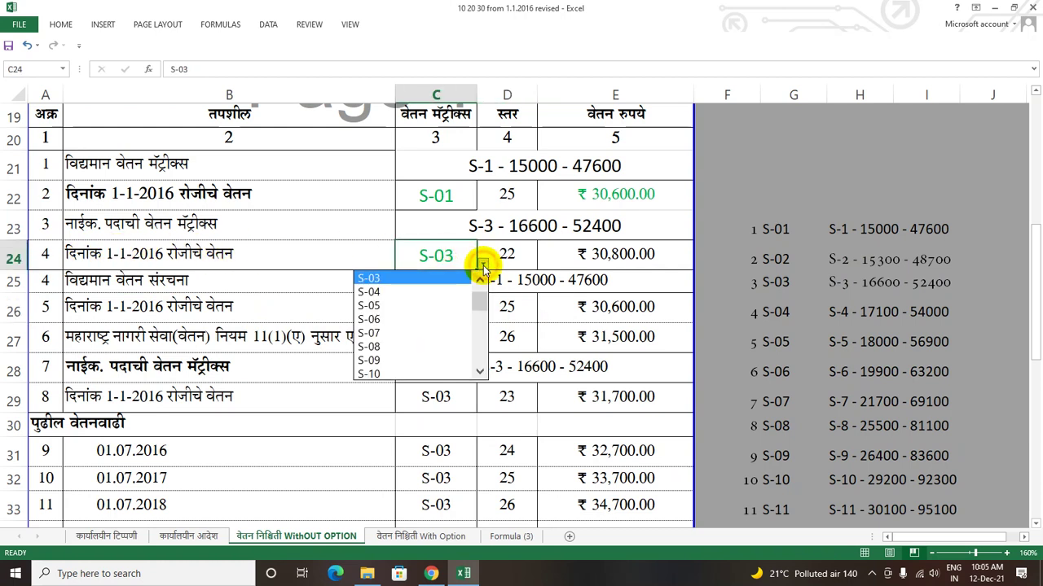
left_click(482, 267)
left_click(610, 259)
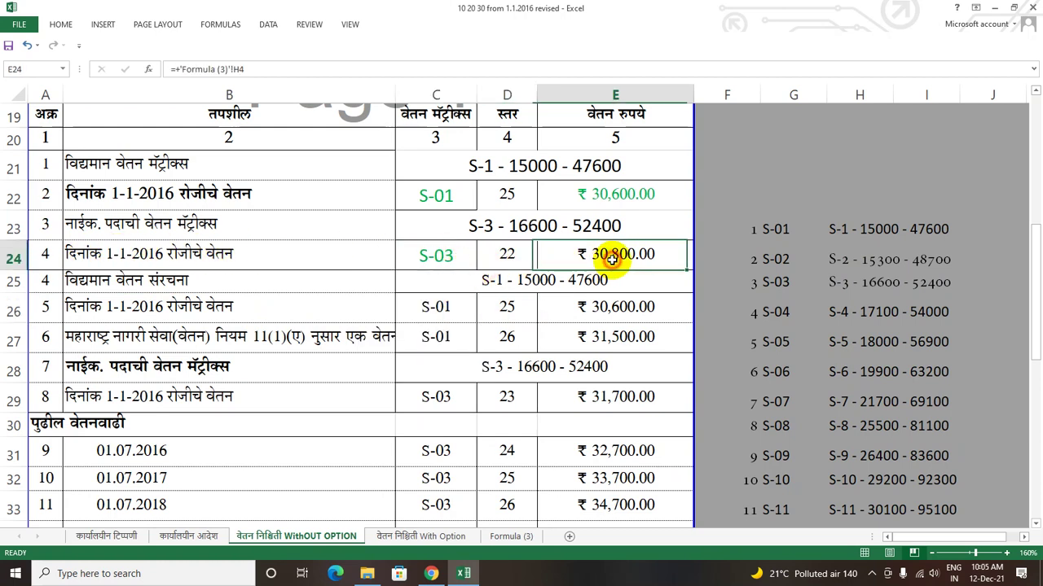
left_click(456, 258)
left_click(600, 253)
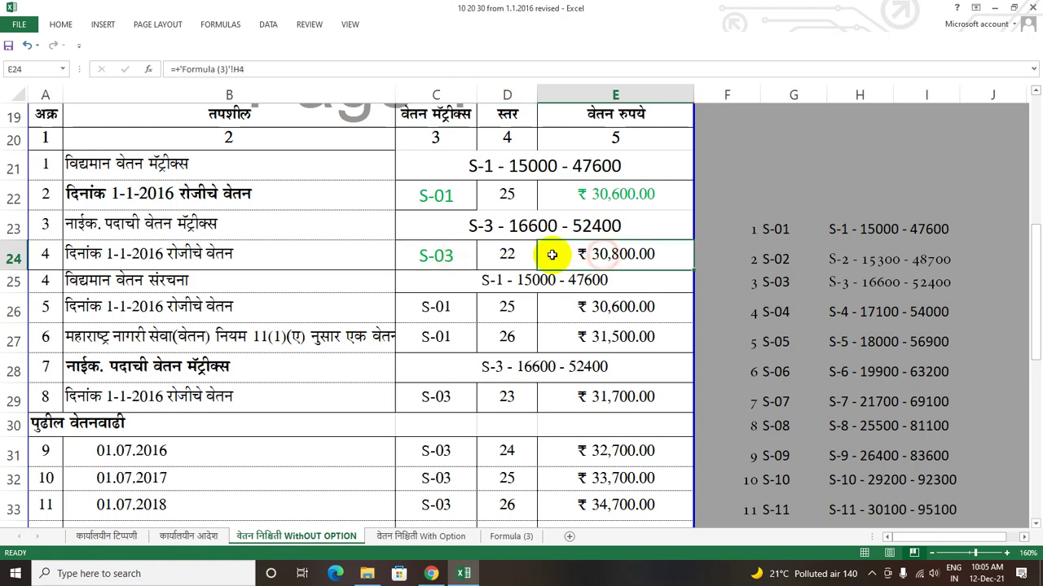
left_click(479, 229)
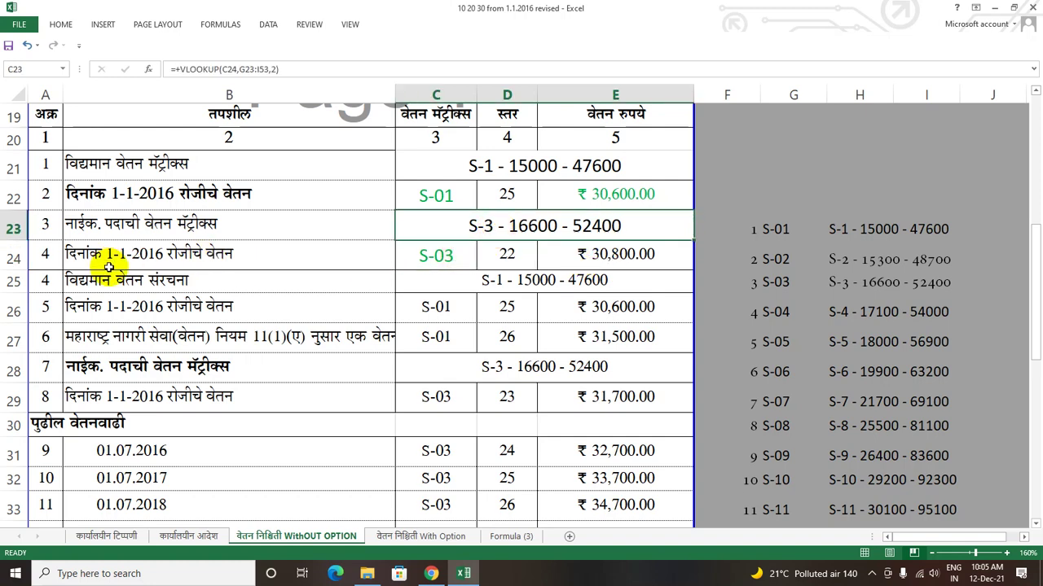
key("ctrl+z")
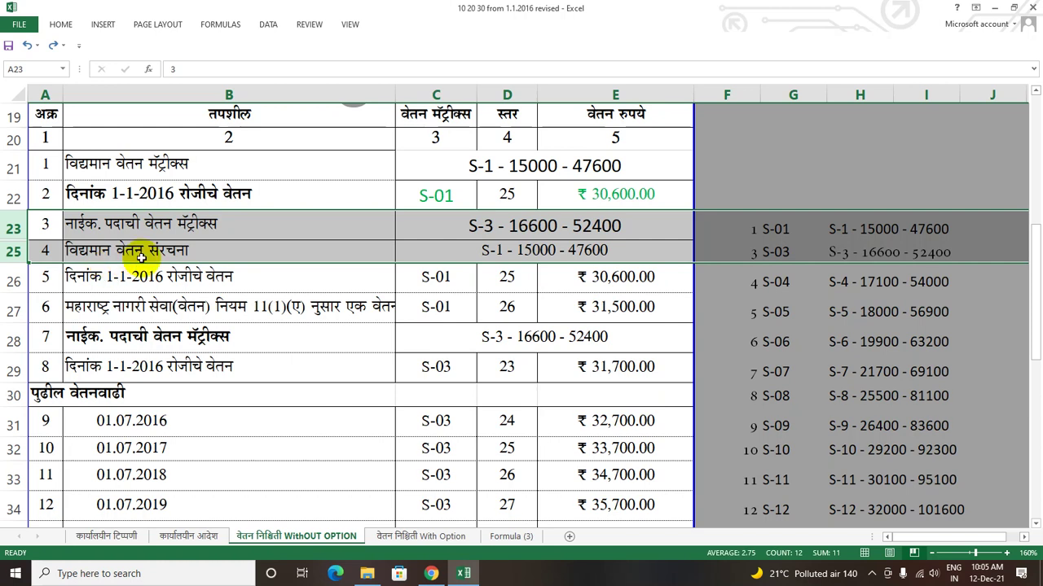
- Review the existing pay structure in row 25 and the 1-1-2016 level and pay in row 26
left_click(140, 252)
left_click(480, 248)
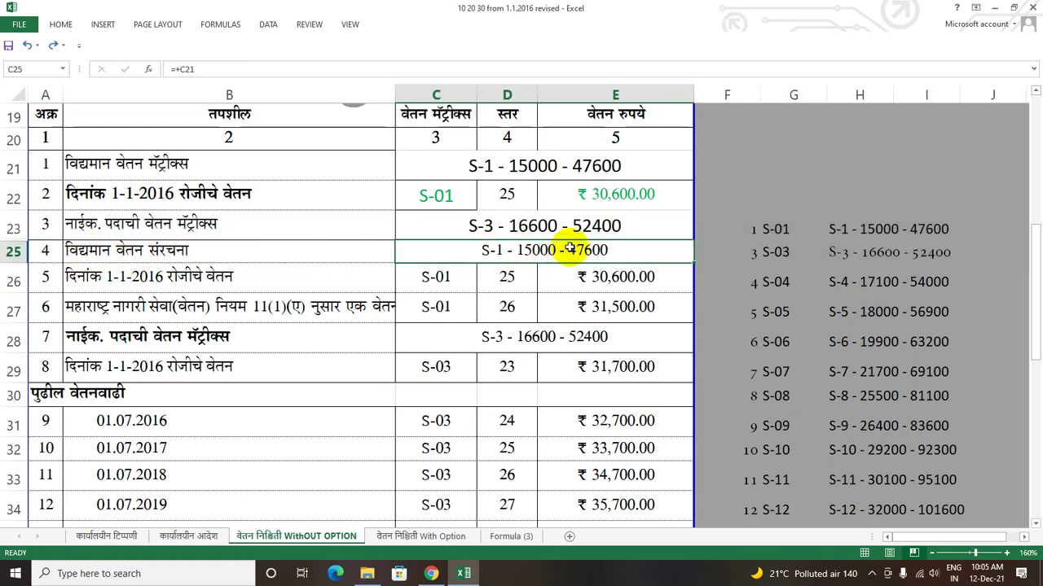
left_click(106, 283)
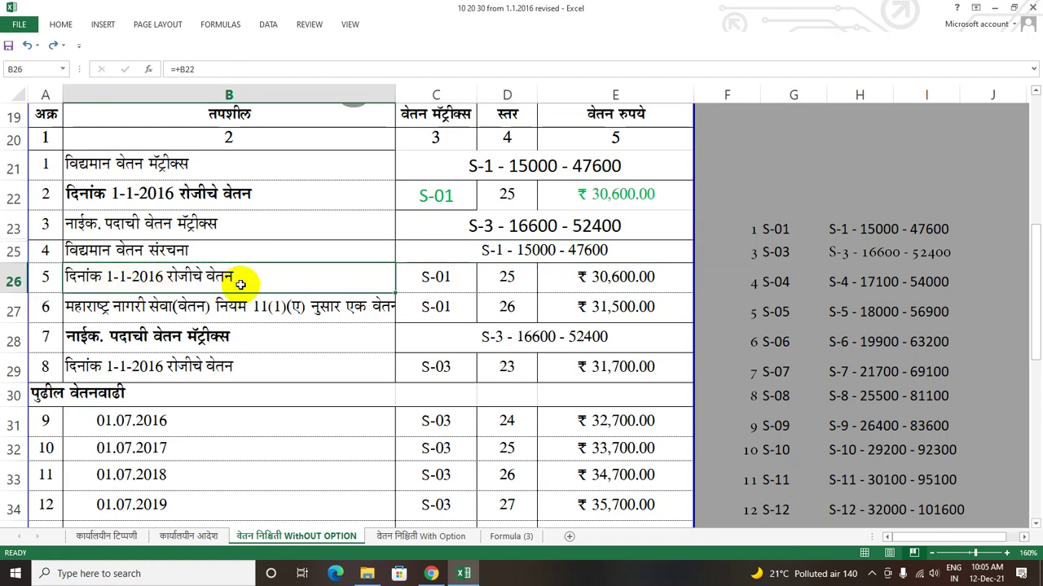
left_click(452, 283)
left_click(621, 285)
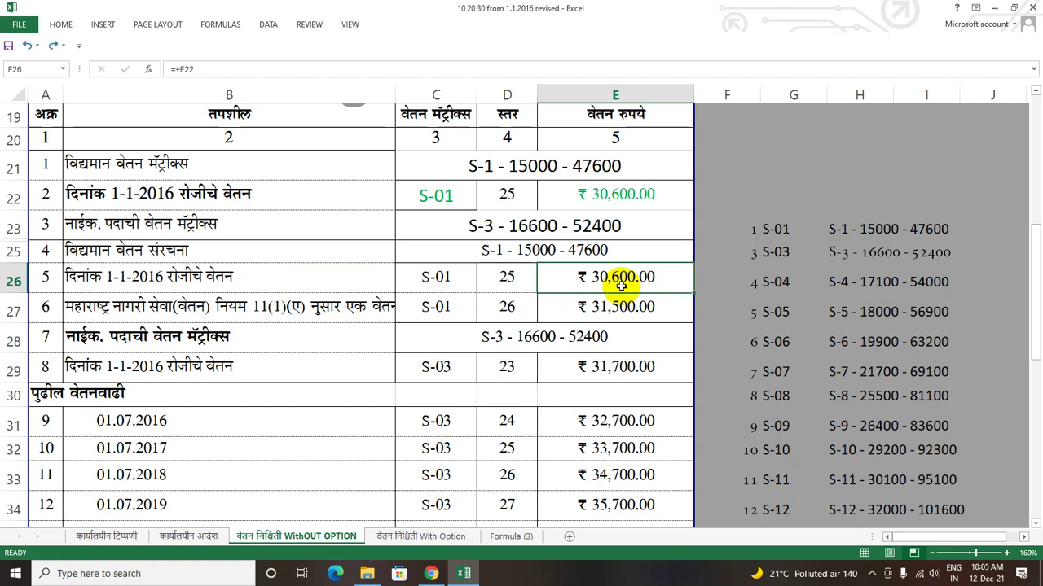
- Review the rule 11(1)(ए) increment entry and its pay in row 27, and the नाईक post matrix label in row 28
left_click(305, 305)
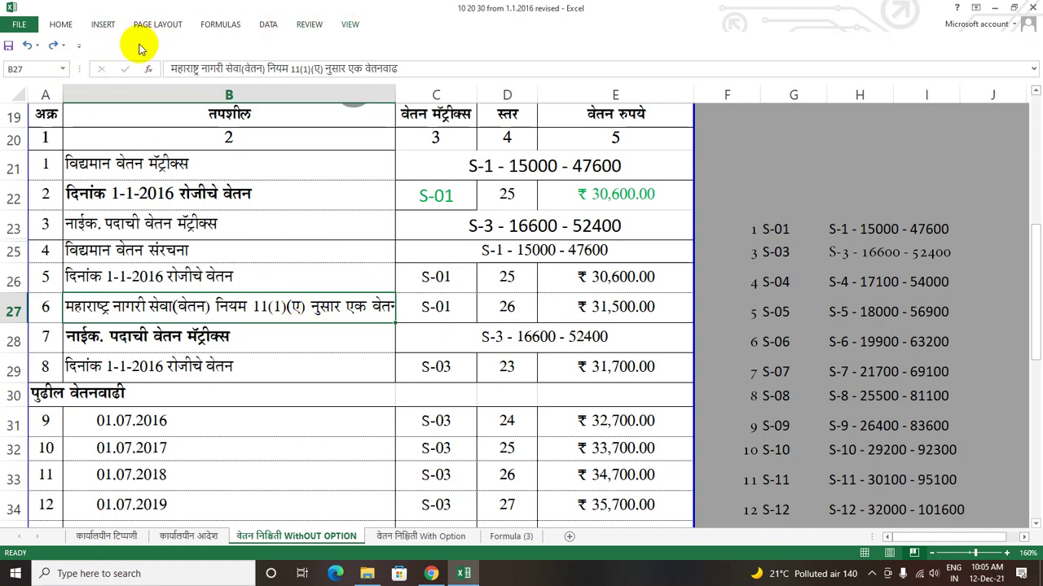
left_click(80, 49)
left_click(80, 46)
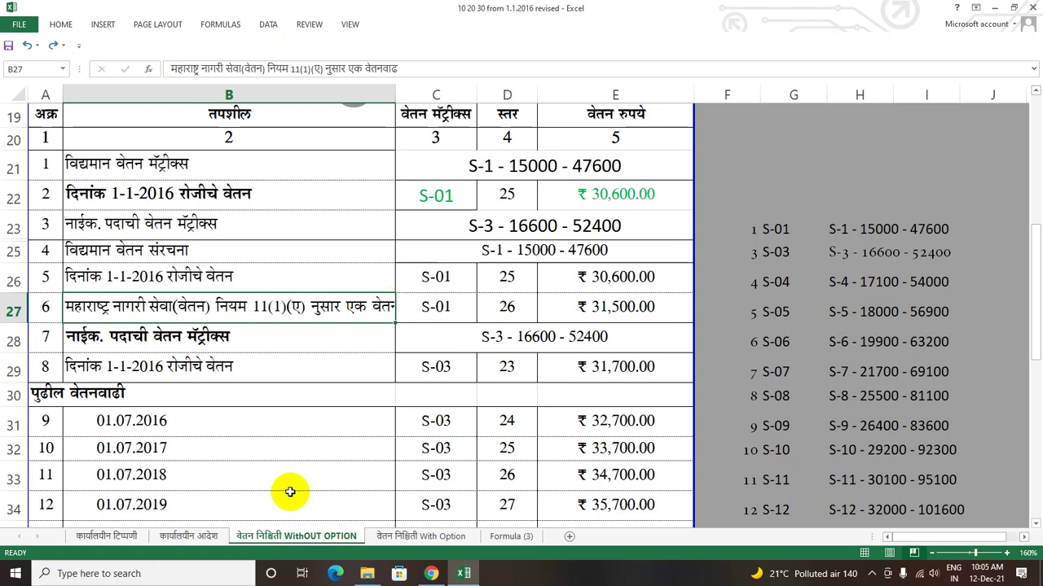
left_click(574, 277)
left_click(163, 309)
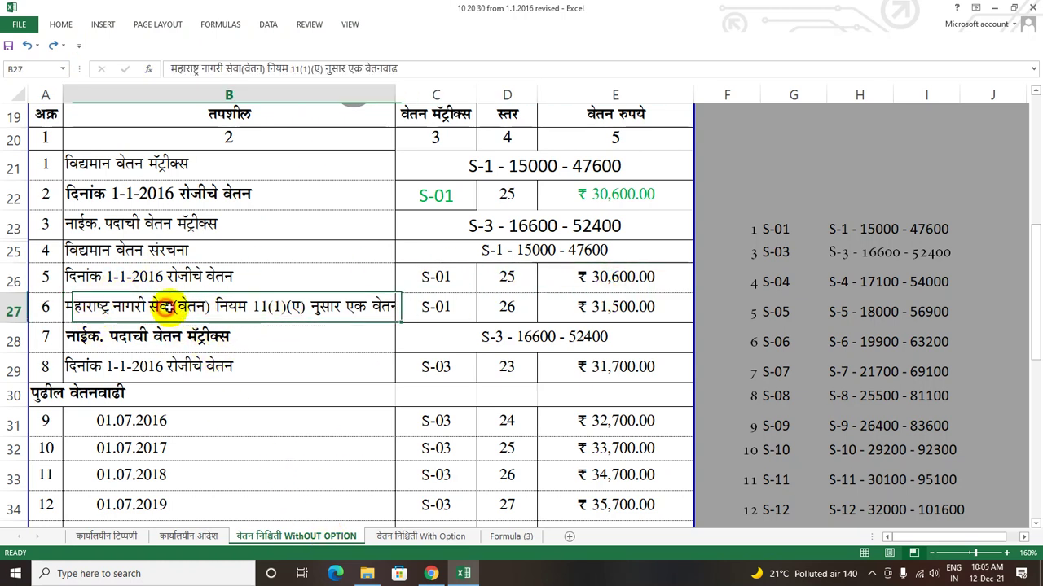
left_click(629, 311)
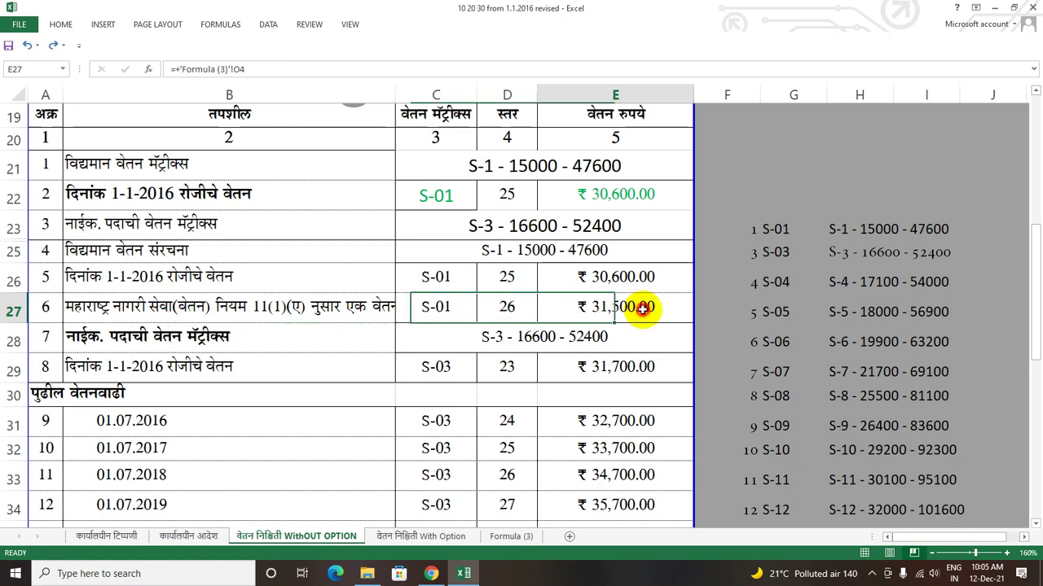
left_click(130, 346)
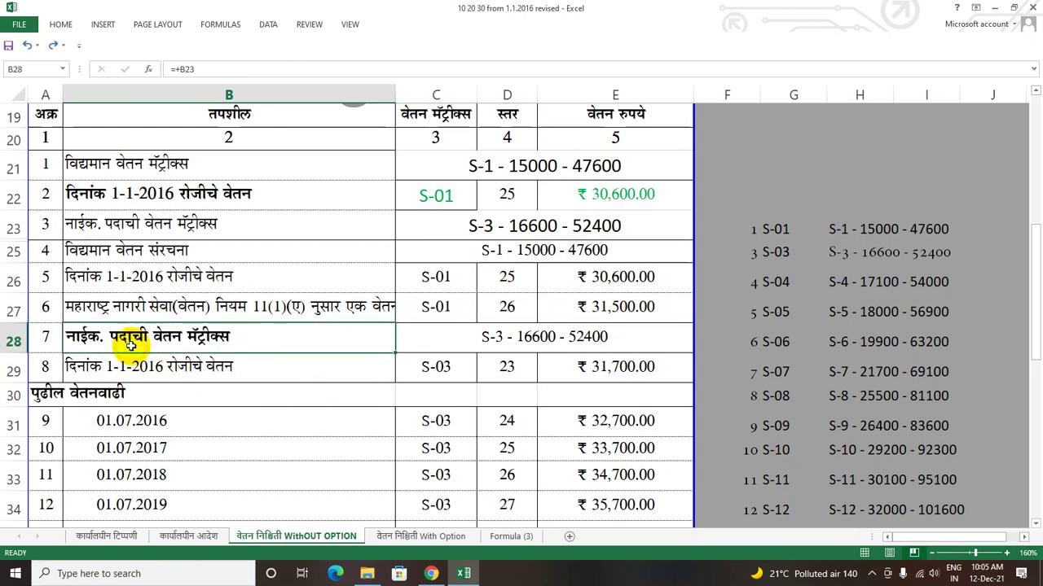
- Review the नाईक post matrix in row 28 and the level and pay for 1-1-2016 in row 29
left_click(544, 339)
left_click(112, 364)
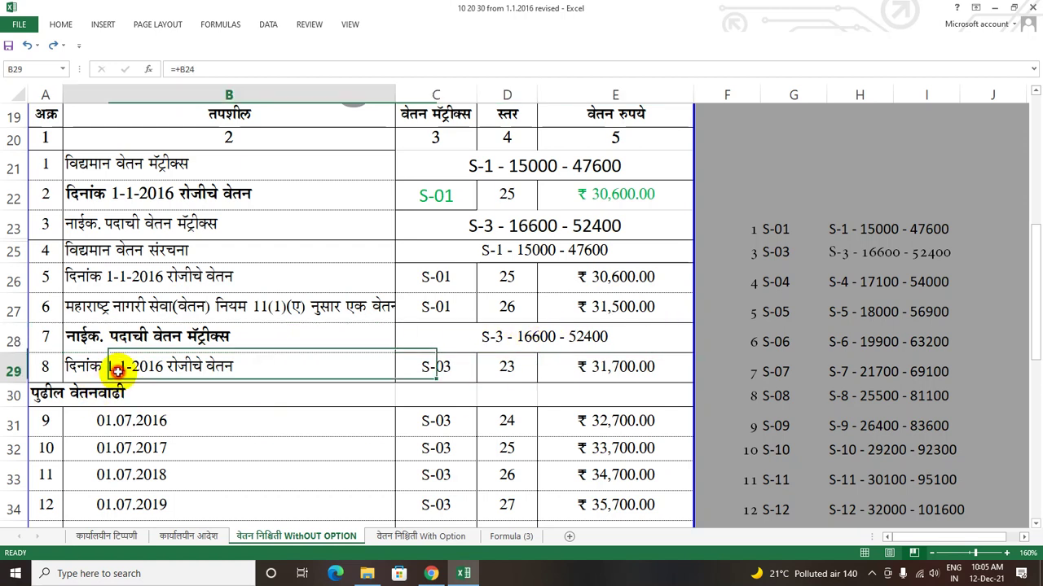
left_click(452, 365)
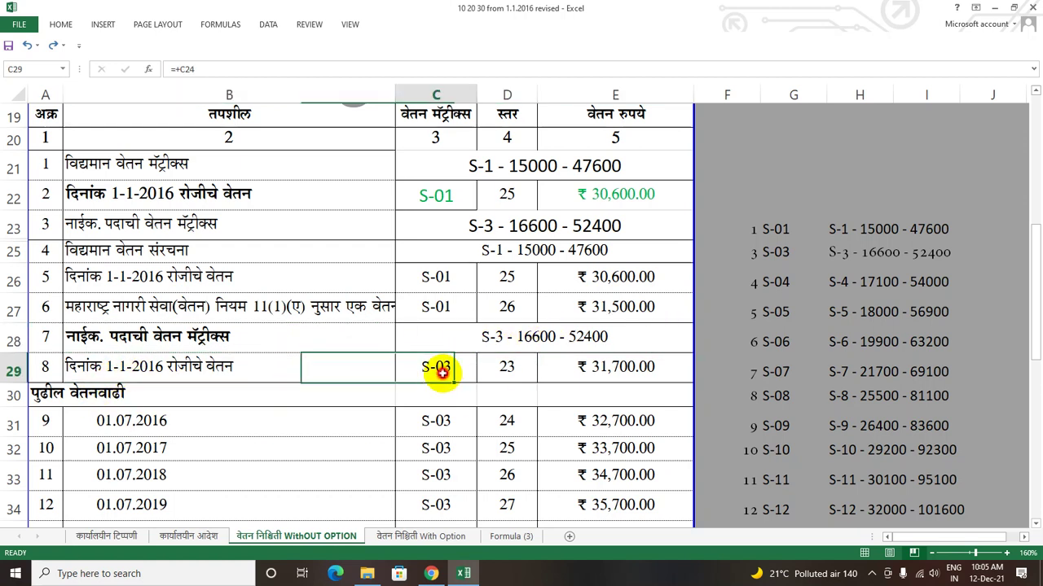
left_click(602, 366)
left_click(634, 310)
left_click(641, 368)
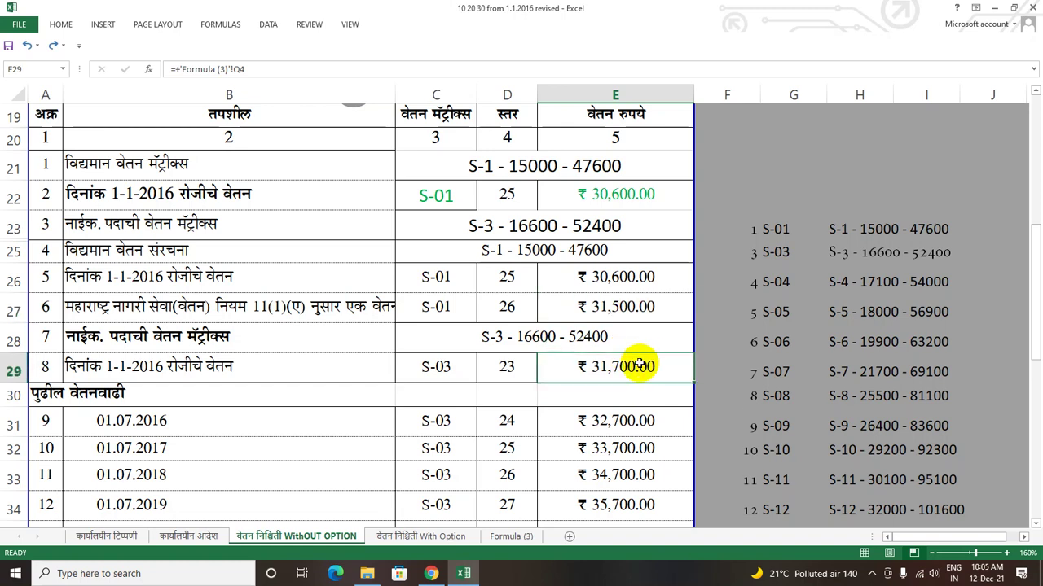
- Review the पुढील वेतनवाढी entries, checking the 01.07.2016 increment date and its pay in row 31
scroll(641, 369, "down", 1)
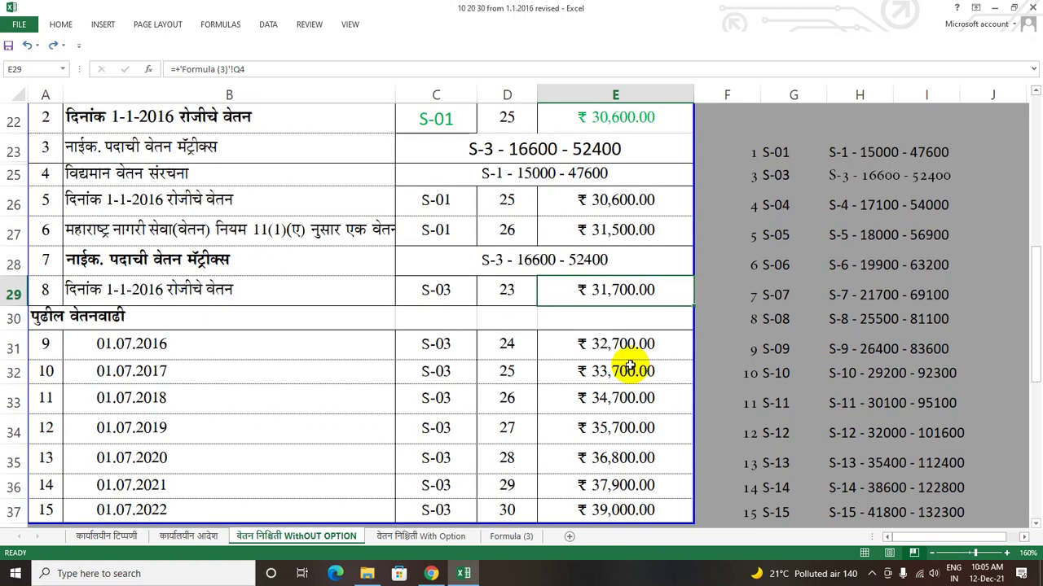
left_click(154, 344)
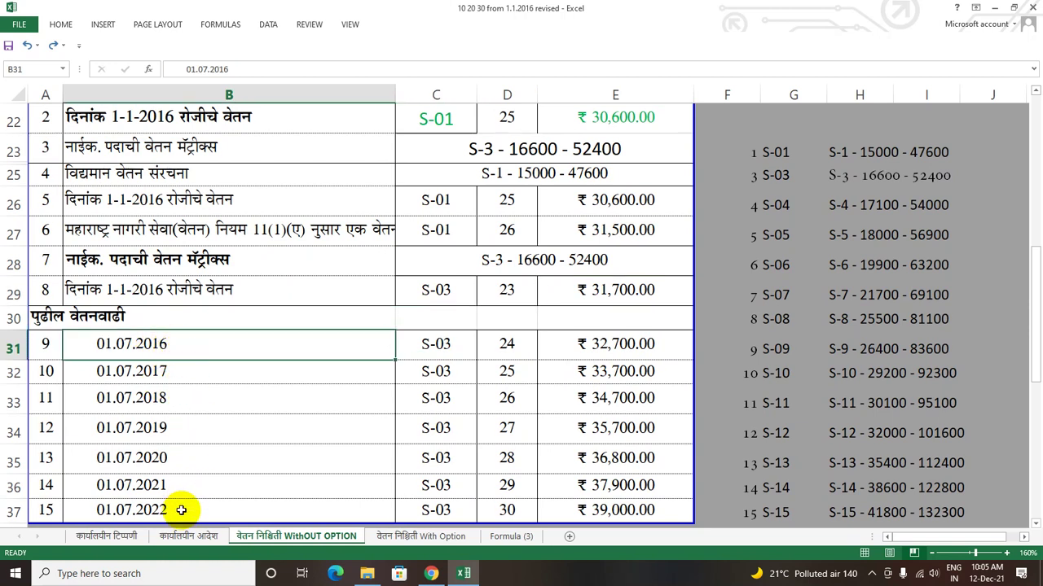
left_click(643, 346)
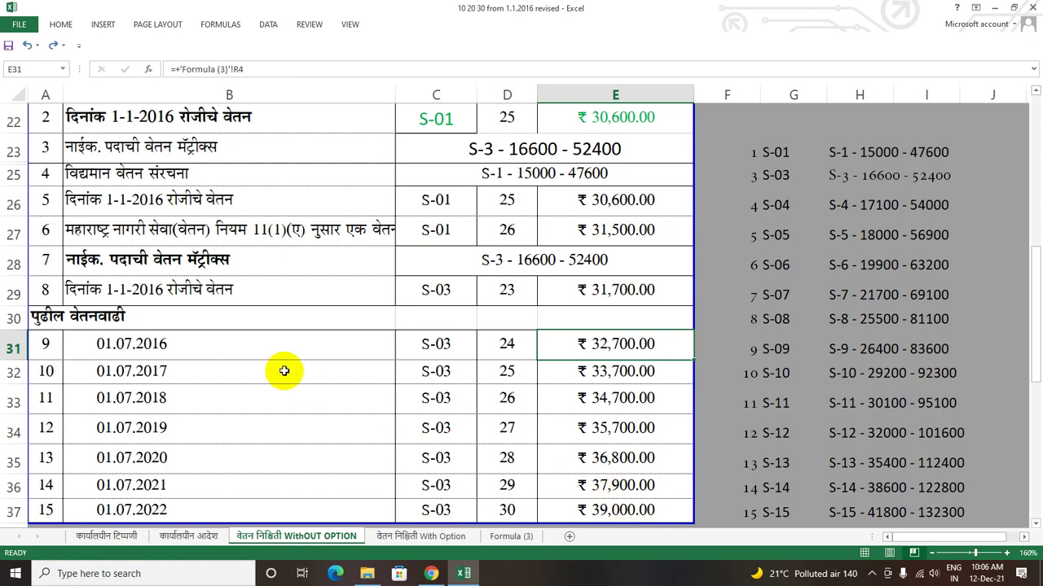
- Look over the order text and the whole pay fixation table from row 21 to the 01.07.2022 increment
scroll(280, 369, "up", 6)
scroll(285, 370, "down", 5)
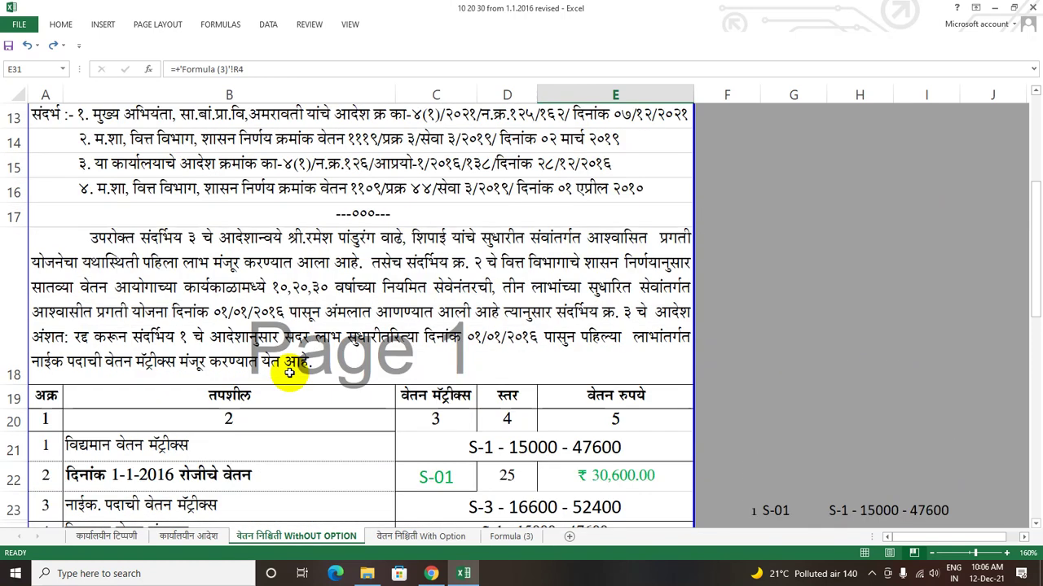
left_click_drag(34, 162, 603, 460)
scroll(486, 491, "down", 2)
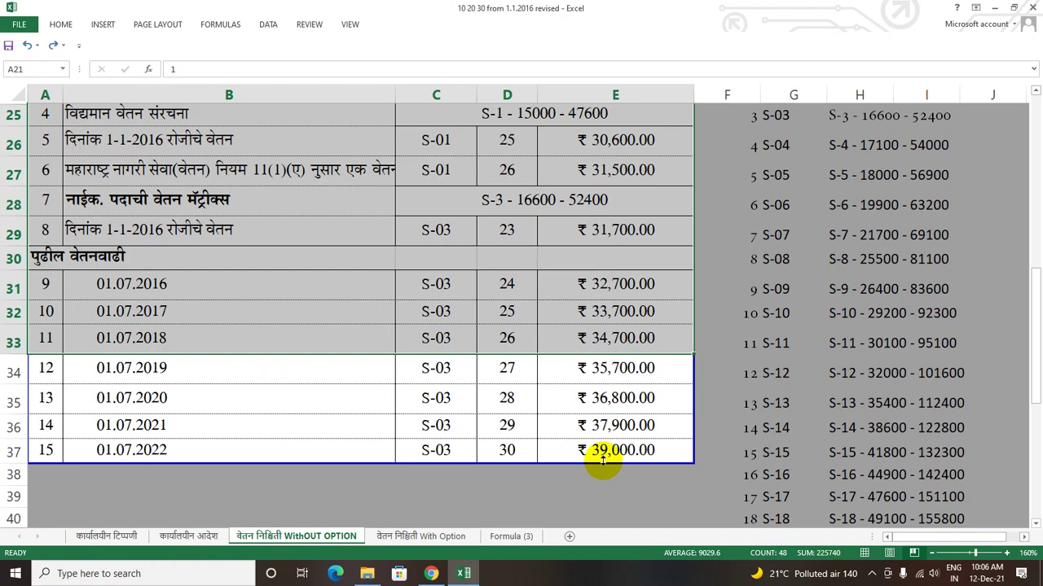
left_click(381, 358)
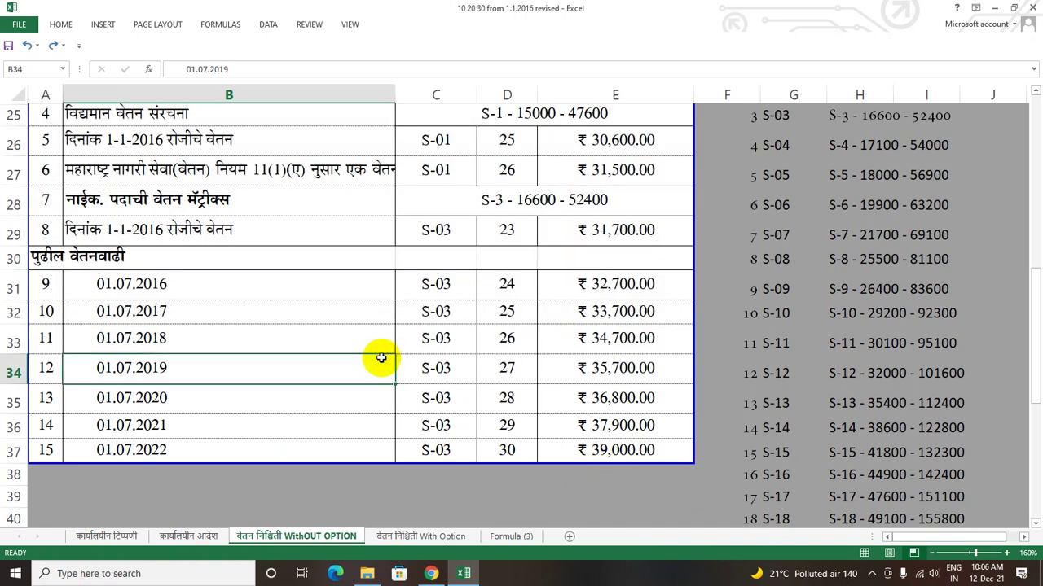
scroll(381, 362, "up", 2)
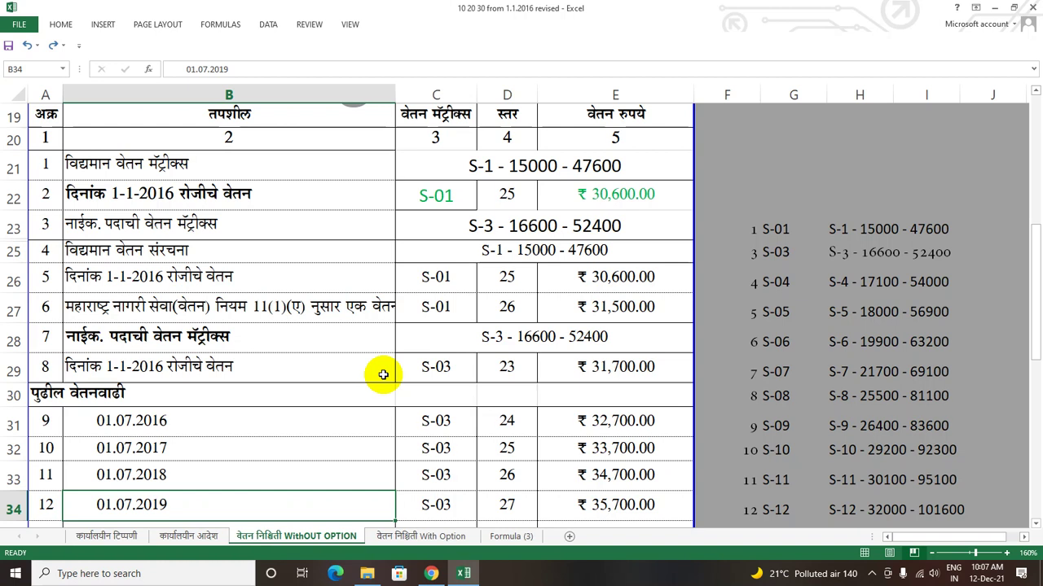
left_click(465, 420)
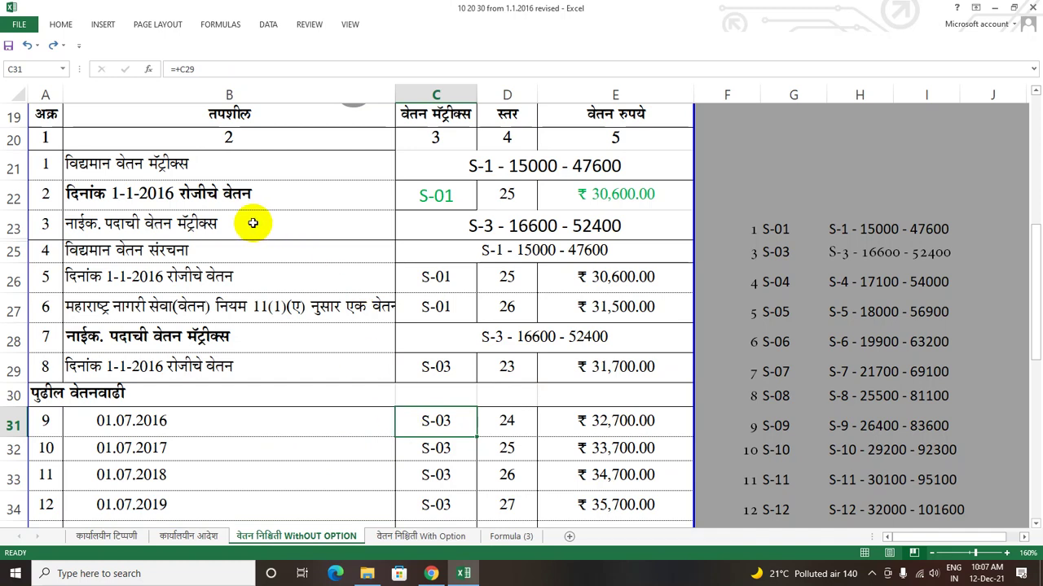
scroll(329, 385, "down", 2)
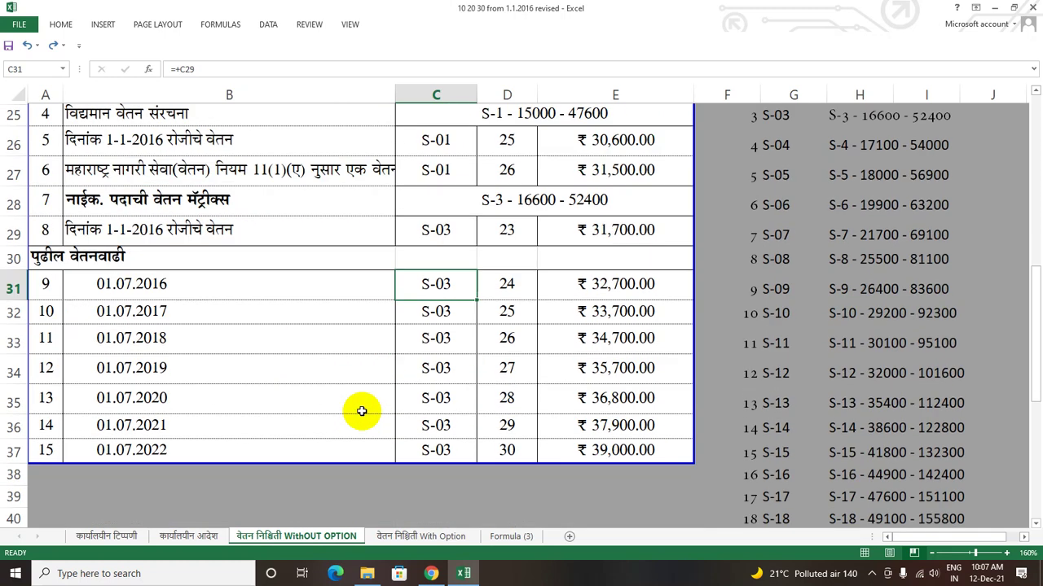
- Open the वेतन निश्चिती With Option sheet and read the order paragraphs in rows 18 and 19
left_click(433, 537)
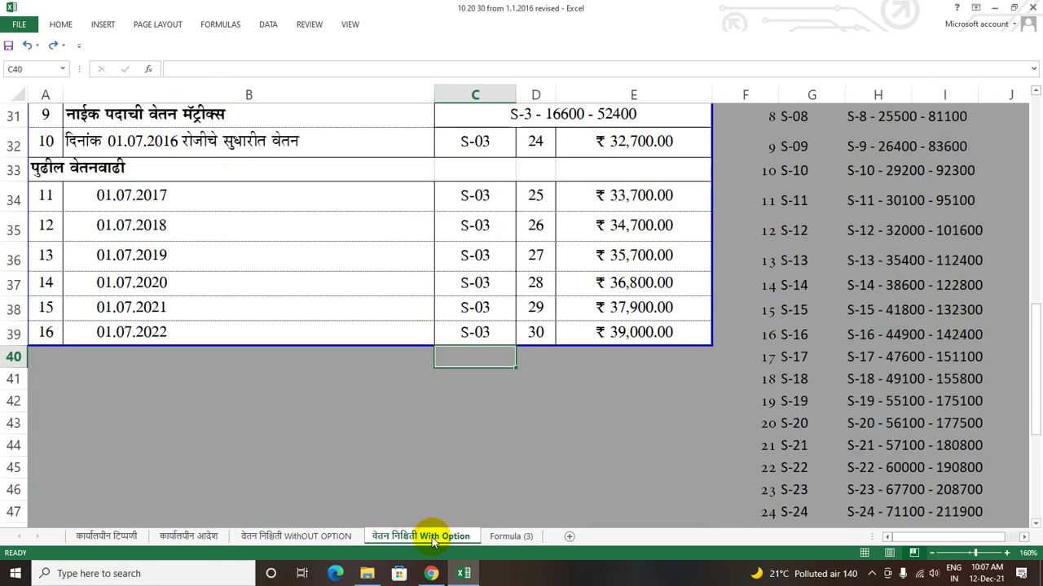
scroll(257, 380, "up", 5)
scroll(260, 381, "up", 3)
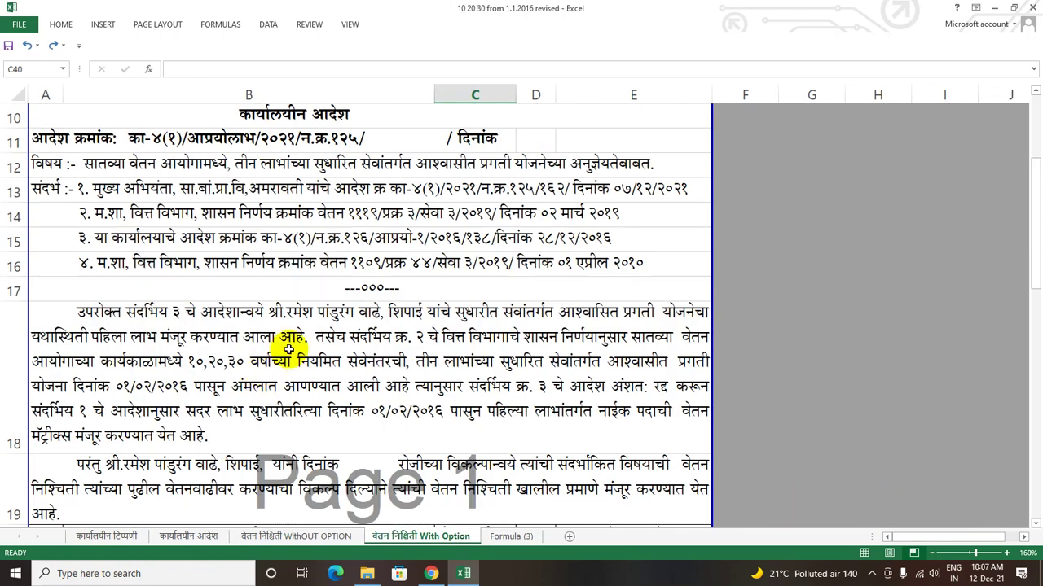
scroll(283, 394, "down", 1)
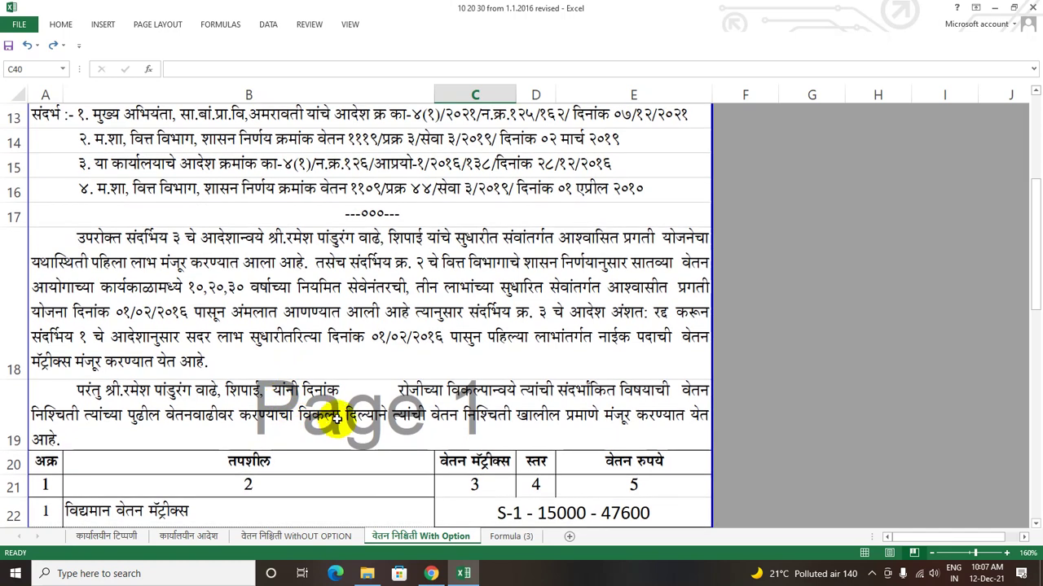
left_click(395, 346)
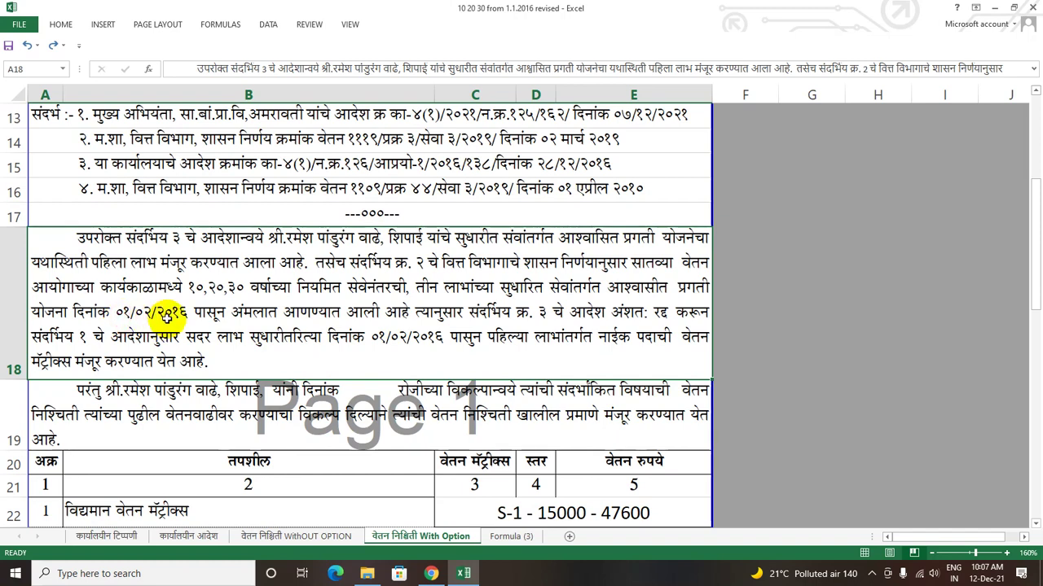
left_click(342, 413)
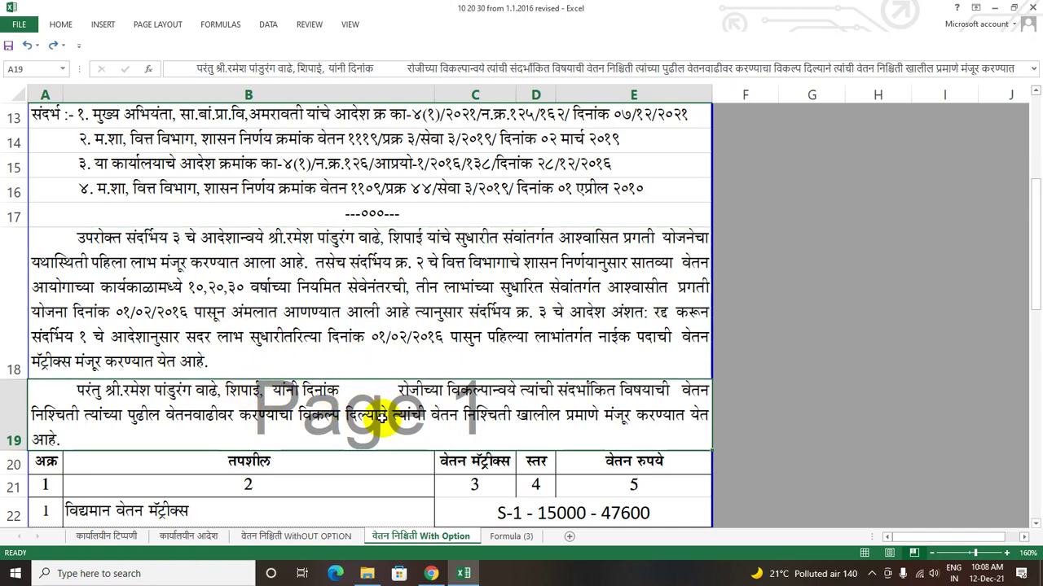
- Compare the 01-02-2016 pay in the existing matrix in row 23 with the नाईक matrix pay in row 25
scroll(531, 458, "down", 1)
scroll(529, 458, "down", 2)
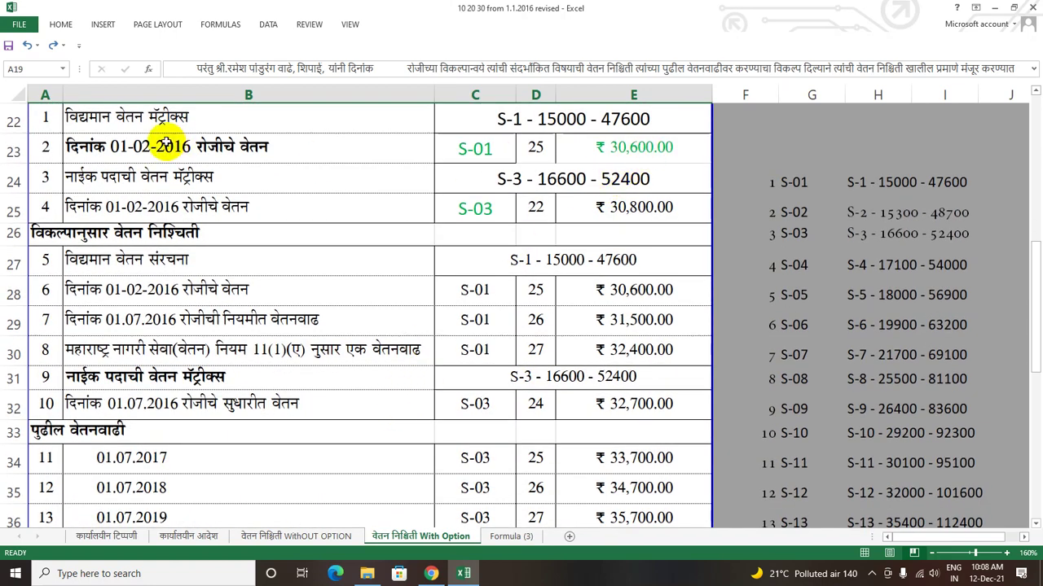
left_click(137, 147)
left_click(646, 151)
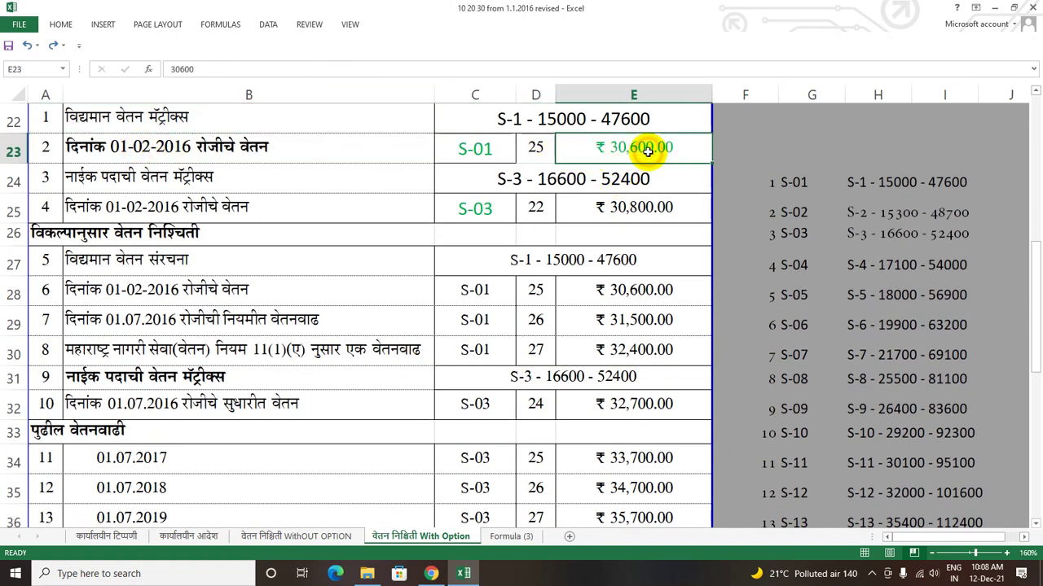
left_click(139, 209)
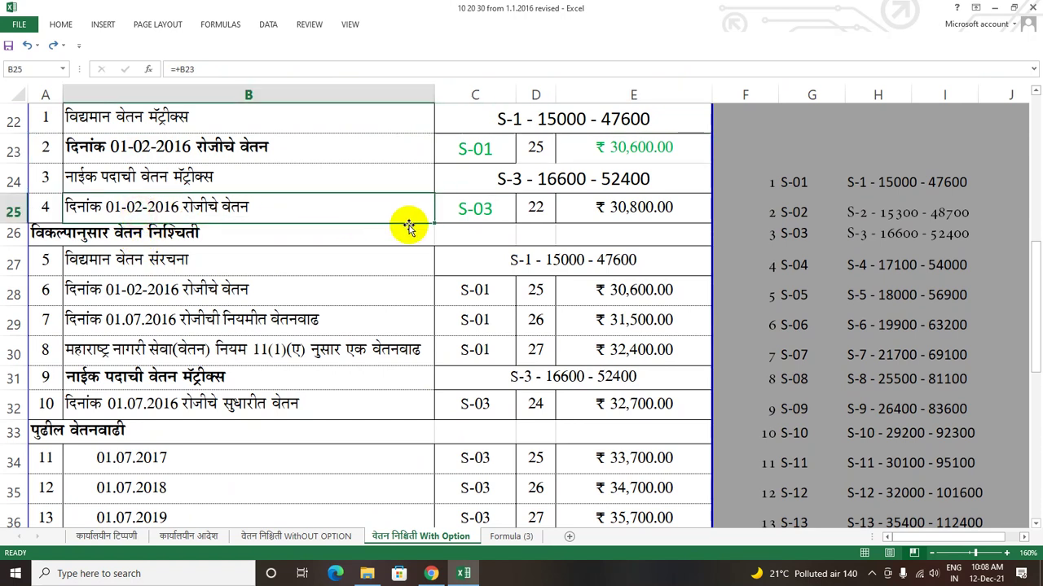
left_click(650, 149)
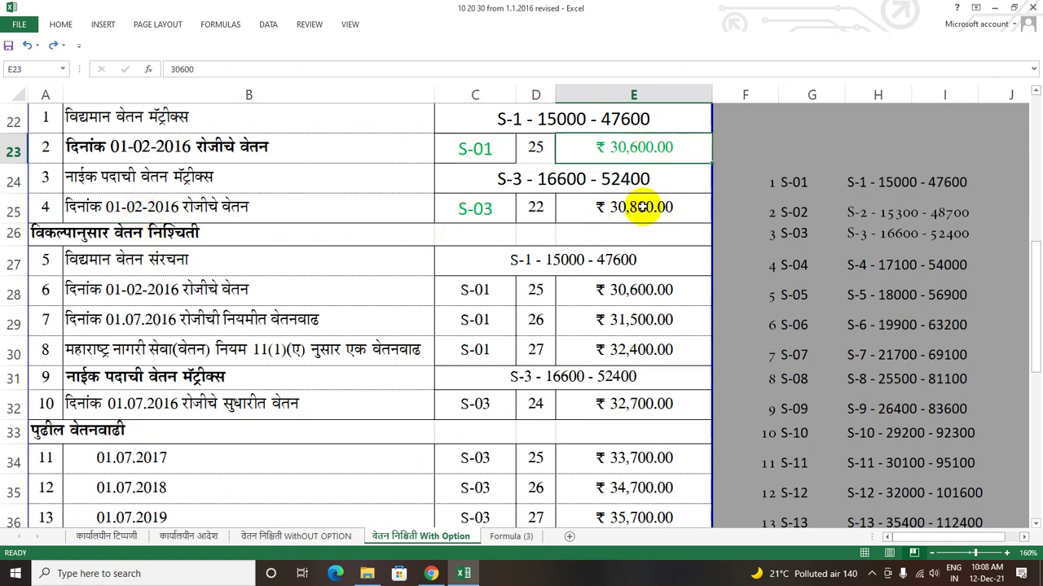
left_click(642, 210)
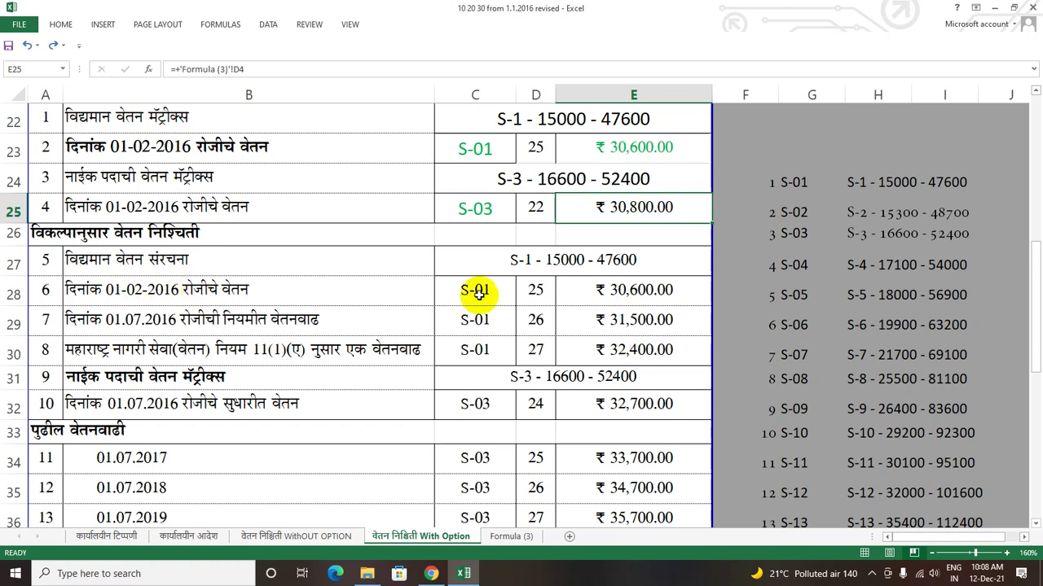
- Review the option-based fixation in rows 28 to 32, from the 01-02-2016 pay to the revised 01.07.2016 pay
left_click(636, 292)
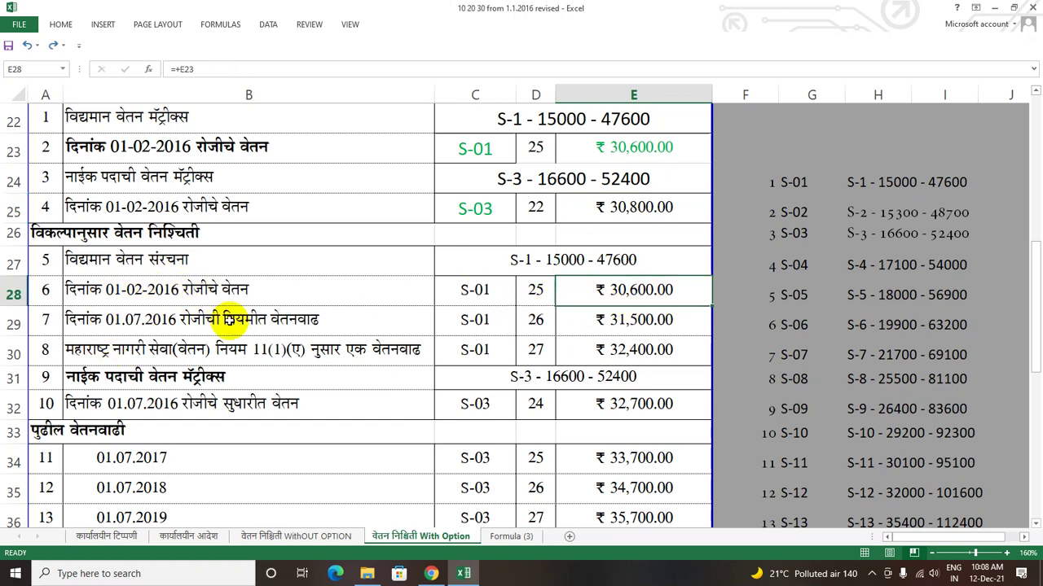
left_click(646, 322)
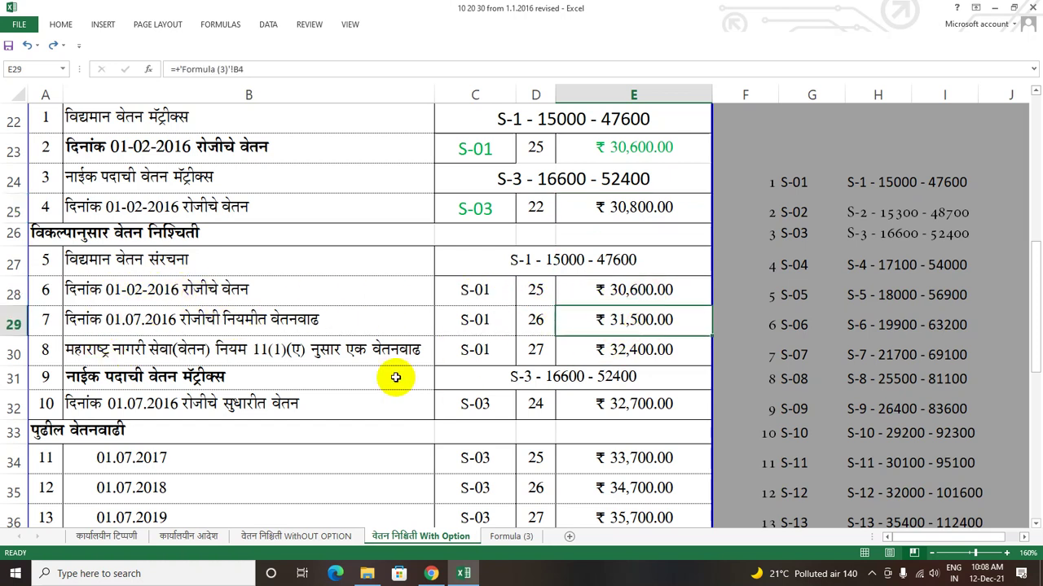
left_click(140, 349)
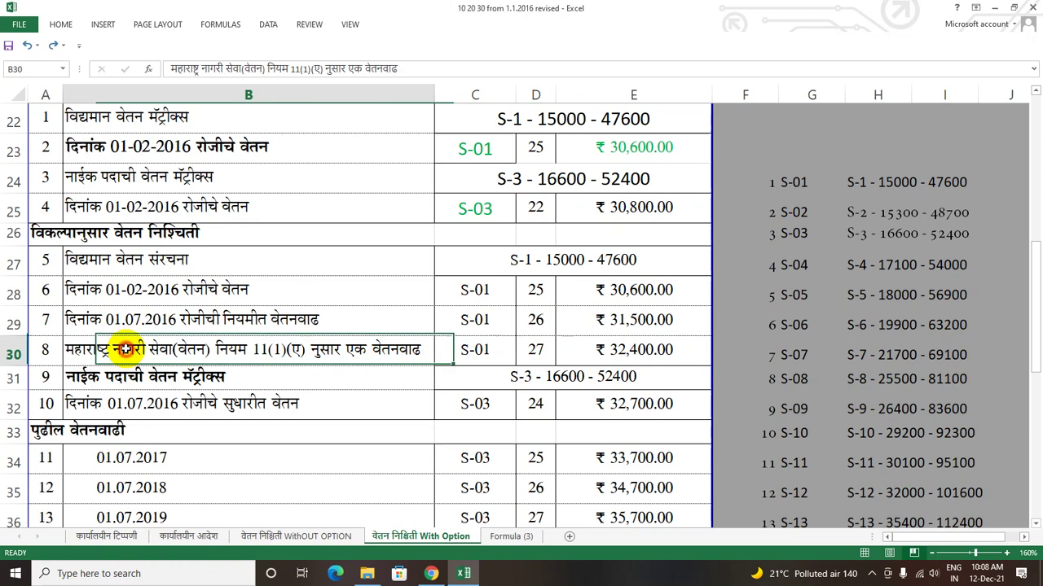
left_click(670, 349)
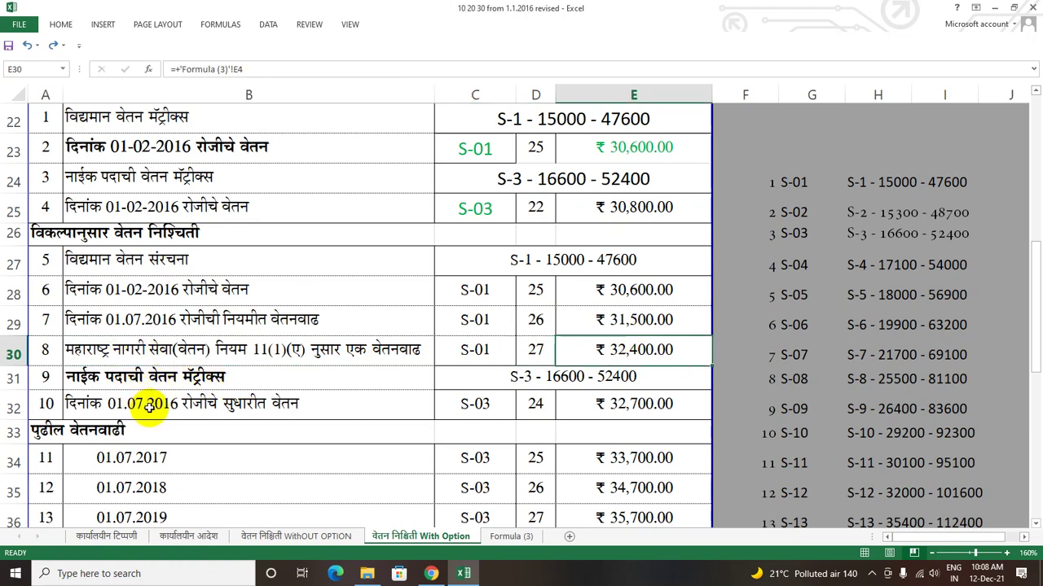
left_click(672, 404)
- Review the pay for each further yearly increment from 01.07.2017 to 01.07.2022 in rows 34 to 39
scroll(668, 407, "down", 1)
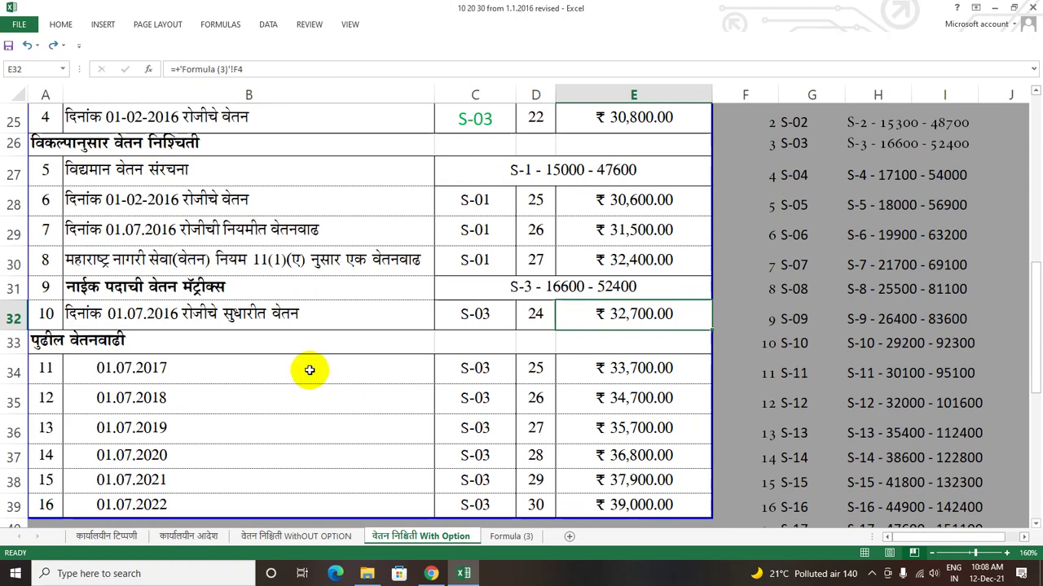
scroll(313, 370, "down", 1)
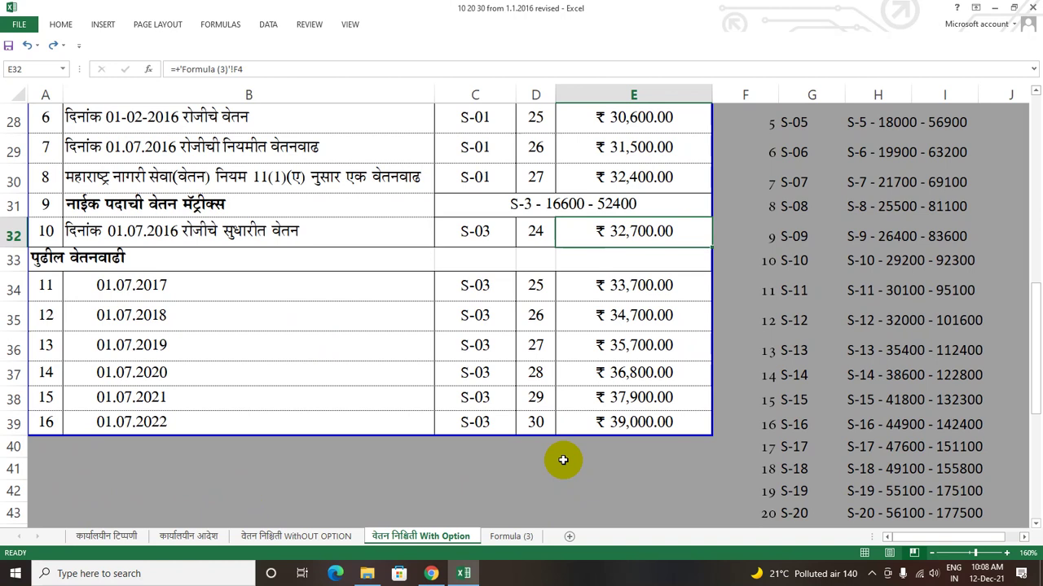
scroll(501, 436, "up", 2)
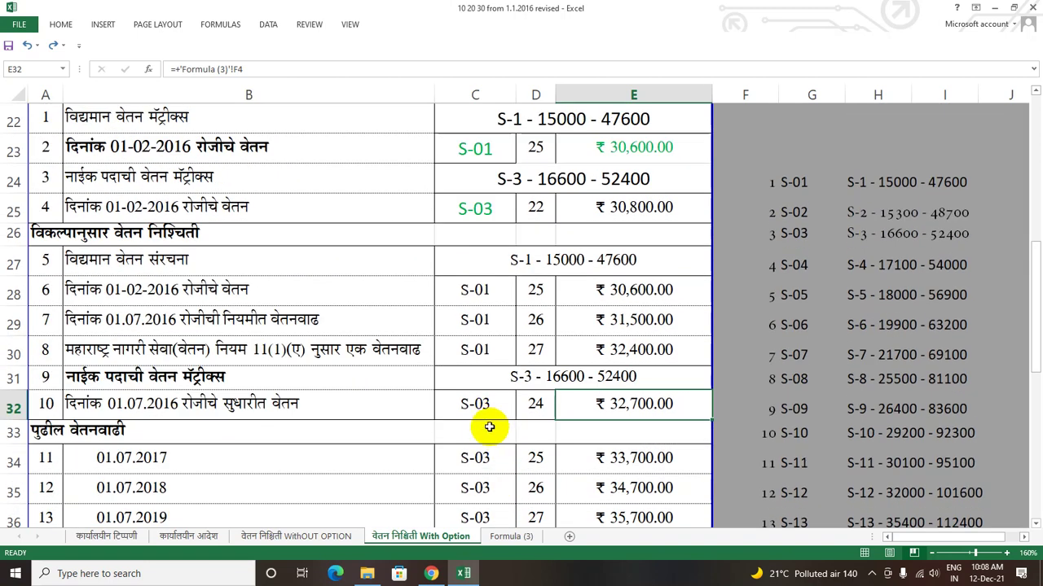
scroll(484, 421, "down", 1)
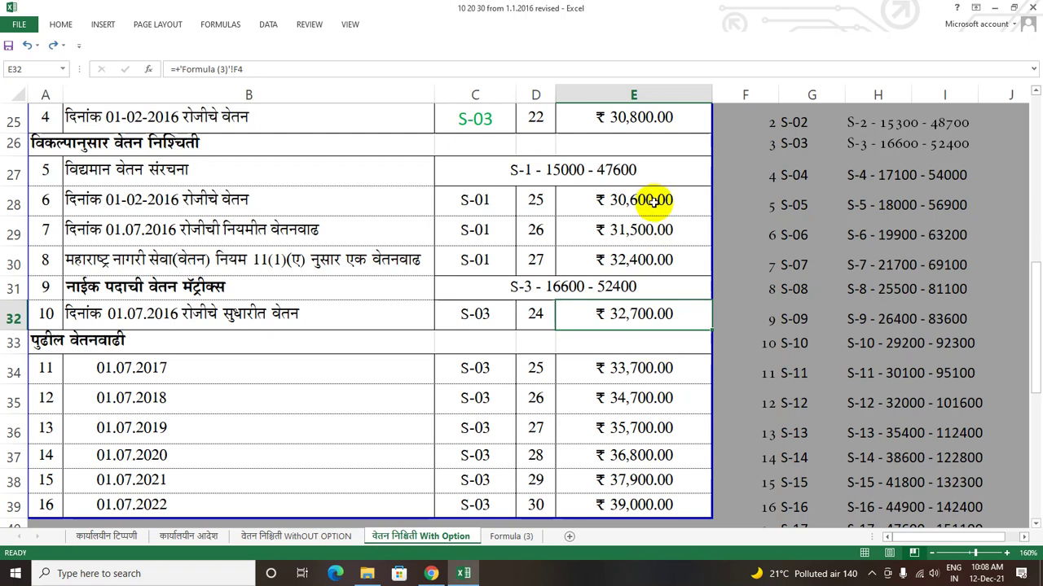
left_click(658, 368)
left_click(655, 399)
left_click(651, 427)
left_click(653, 461)
left_click(654, 482)
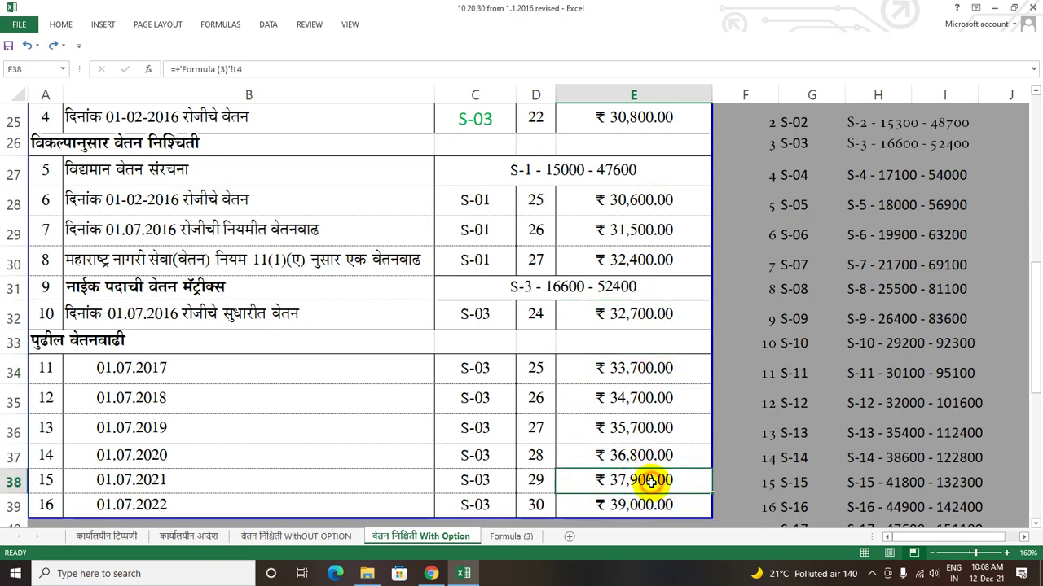
left_click(641, 371)
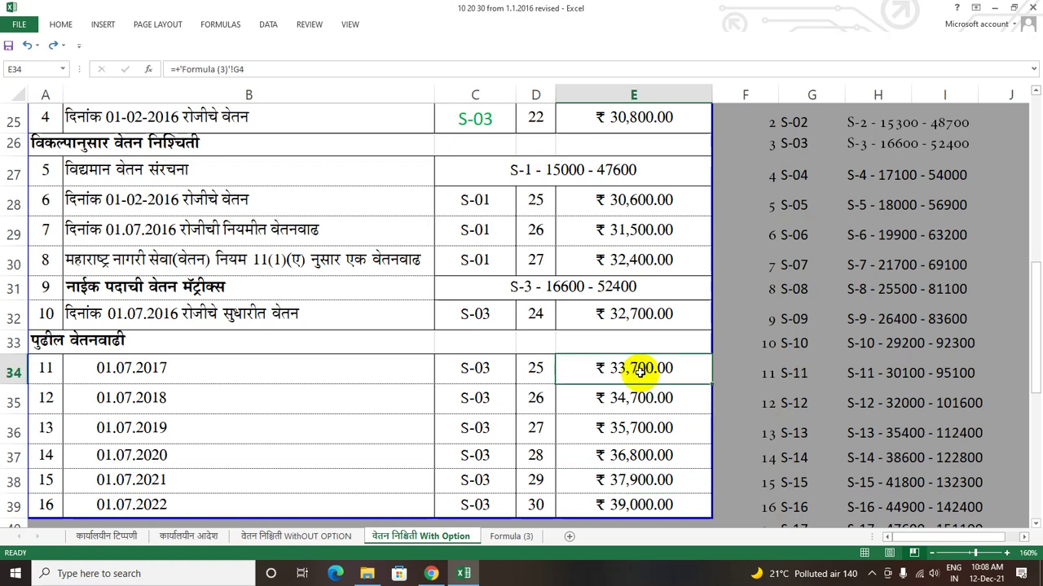
left_click(643, 503)
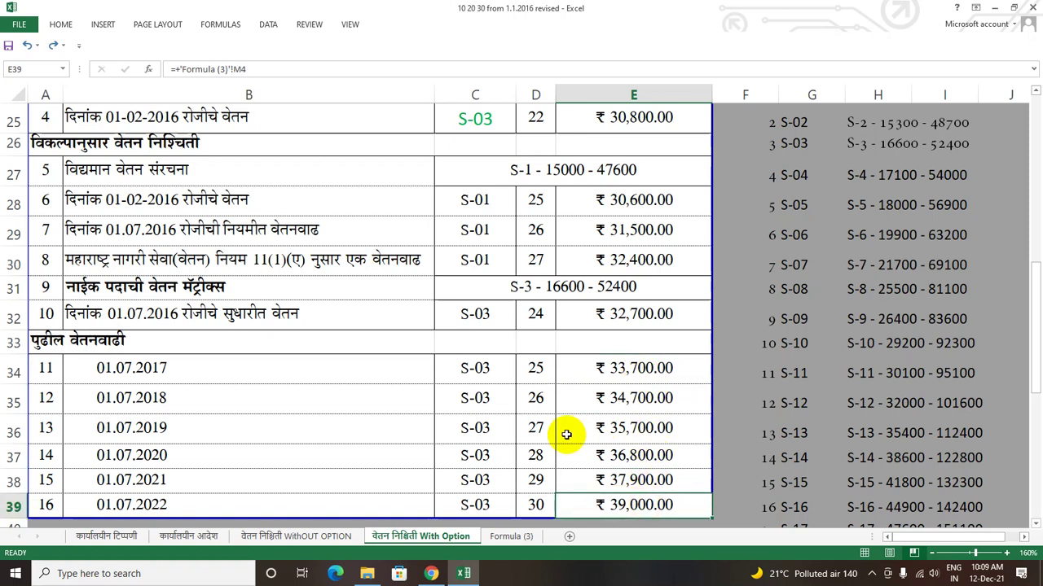
scroll(163, 488, "down", 1)
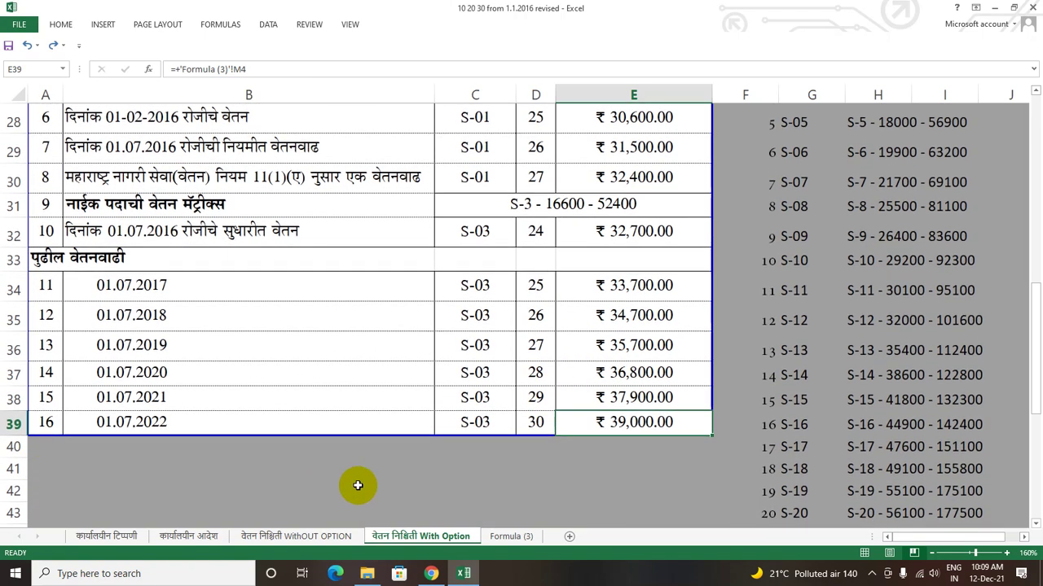
scroll(448, 476, "down", 1)
scroll(365, 444, "down", 1)
scroll(363, 445, "up", 6)
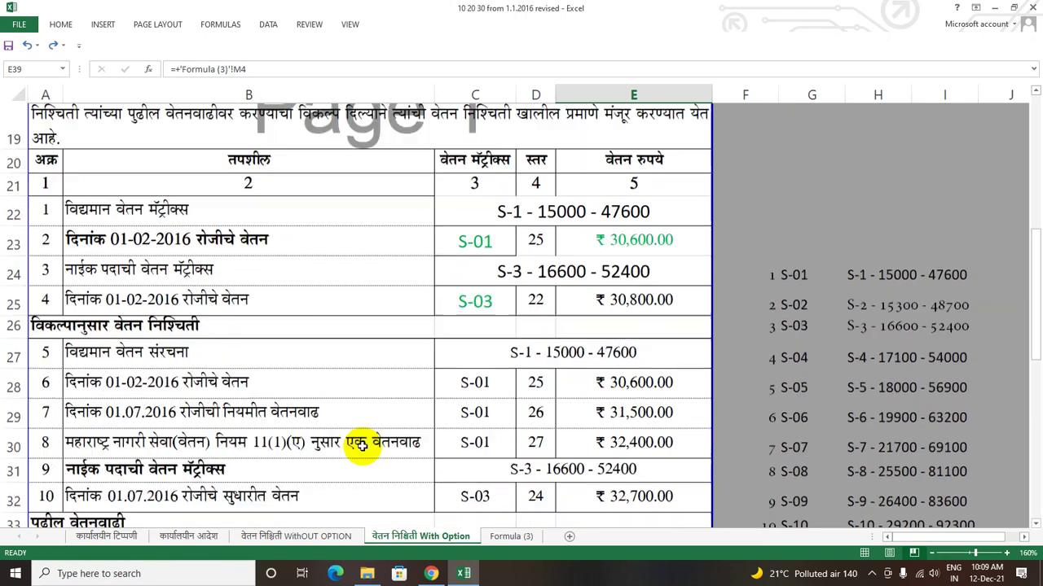
- Review the With Option order from its header and references through the order paragraphs to the pay fixation table in rows 22 to 35
scroll(362, 445, "up", 4)
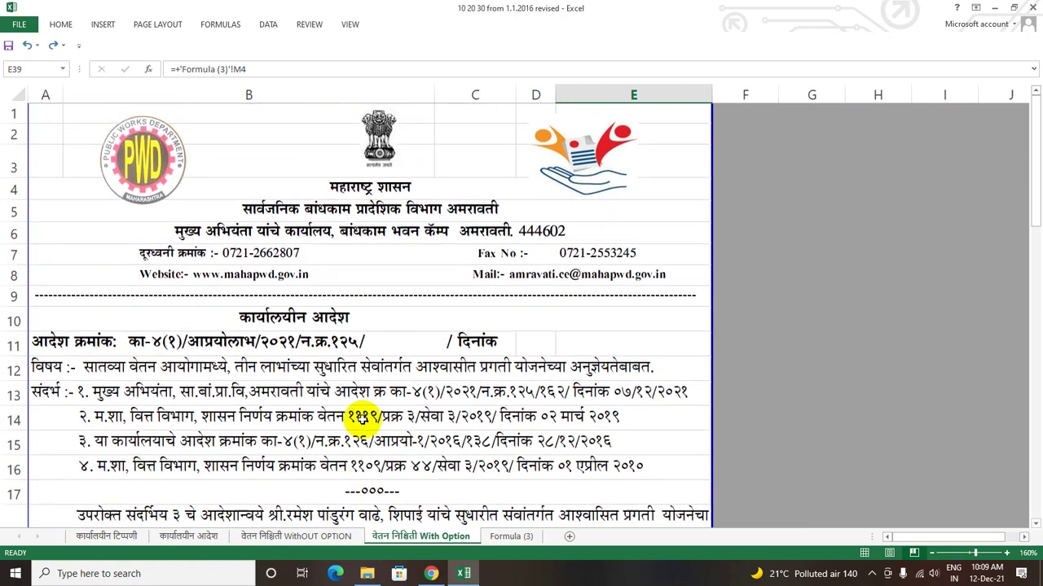
scroll(387, 382, "down", 1)
scroll(383, 375, "down", 1)
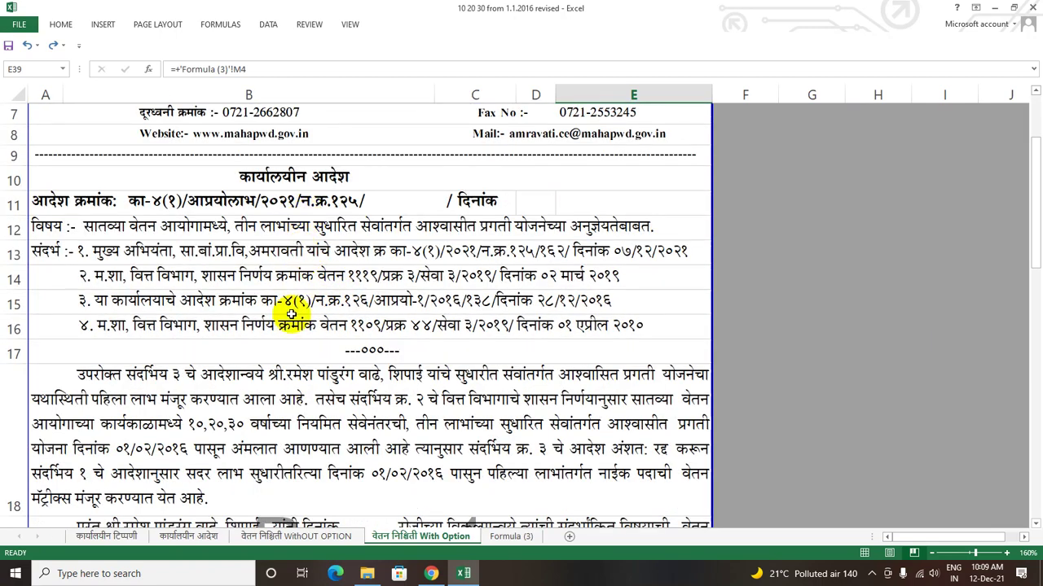
scroll(310, 375, "down", 2)
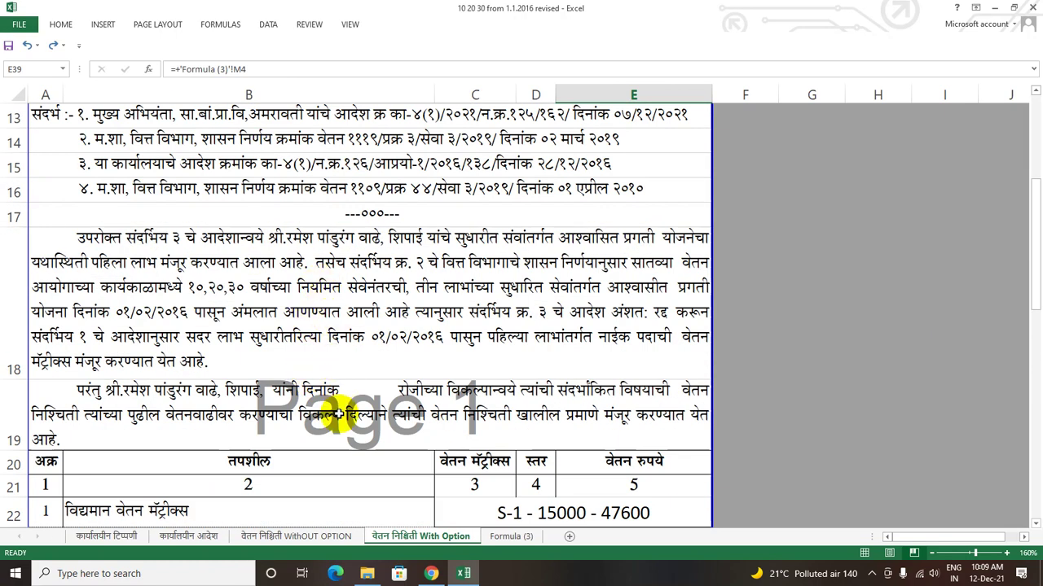
scroll(479, 268, "down", 3)
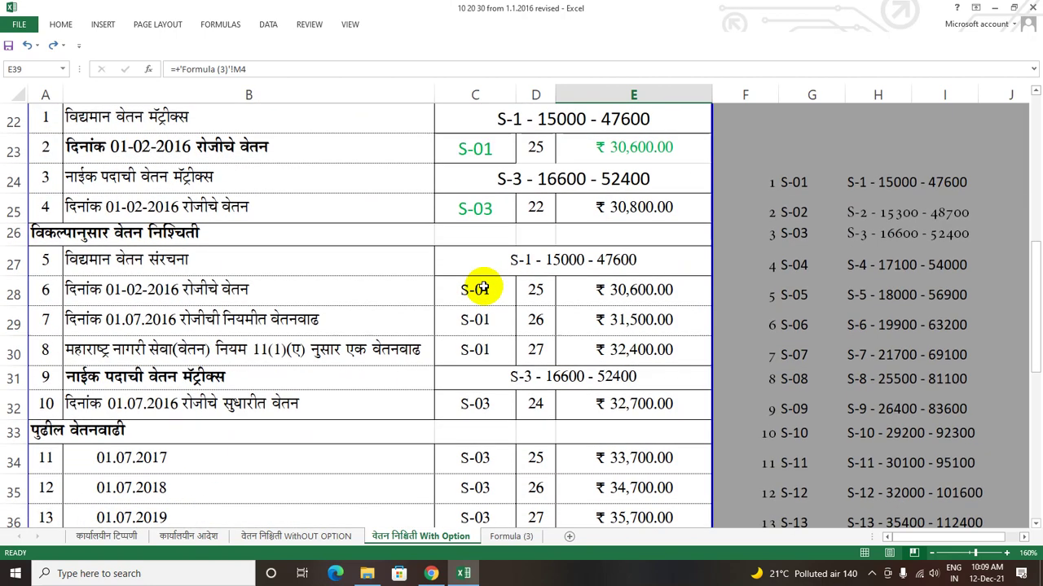
scroll(367, 293, "up", 2)
left_click(174, 263)
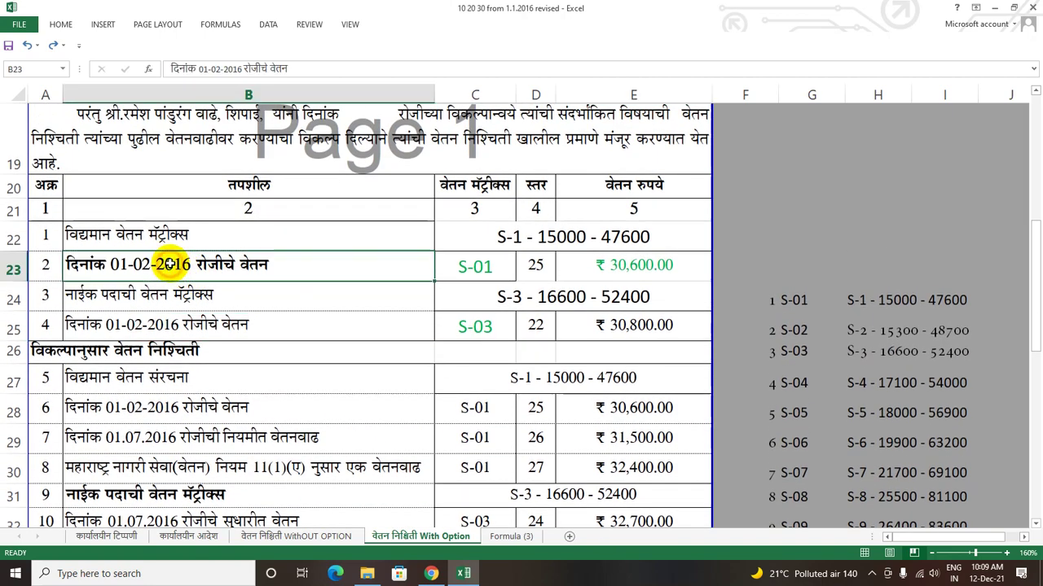
scroll(312, 388, "down", 1)
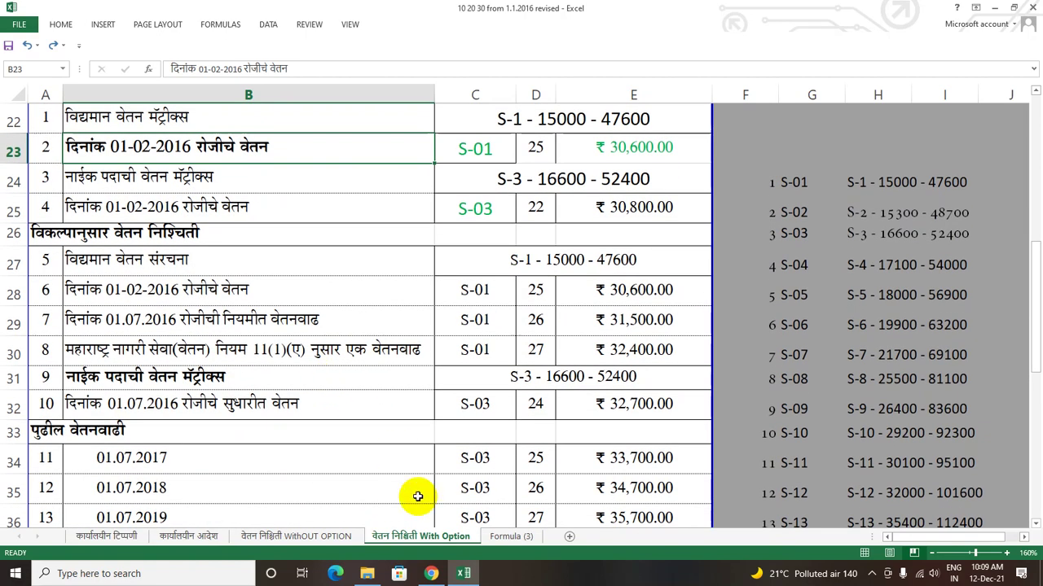
- Compare the With Option sheet with the वेतन निश्चिती WithOUT OPTION sheet, ending on the latter's yearly increment rows
left_click(377, 535)
left_click(350, 536)
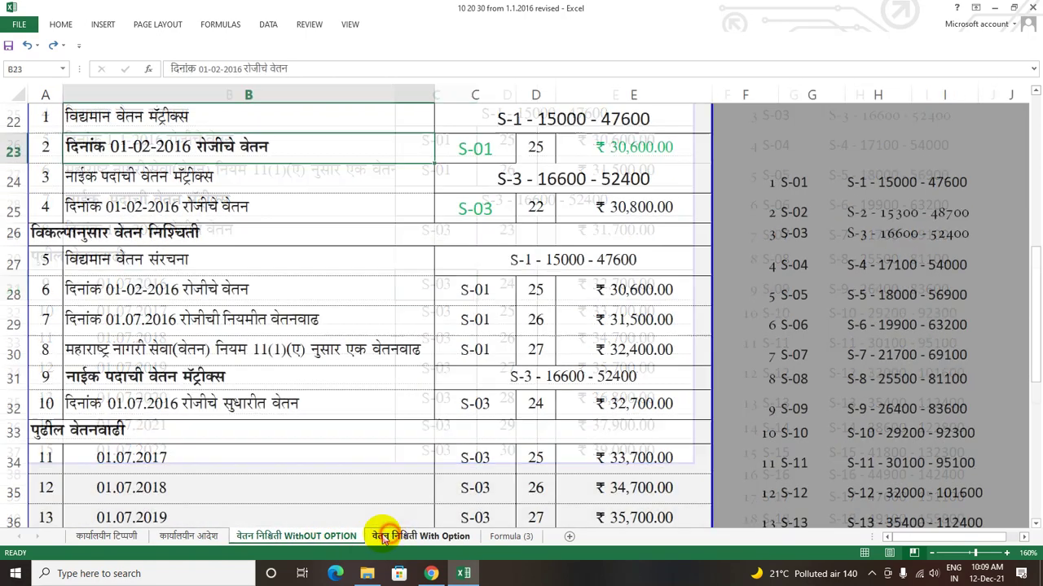
left_click(342, 536)
left_click(399, 536)
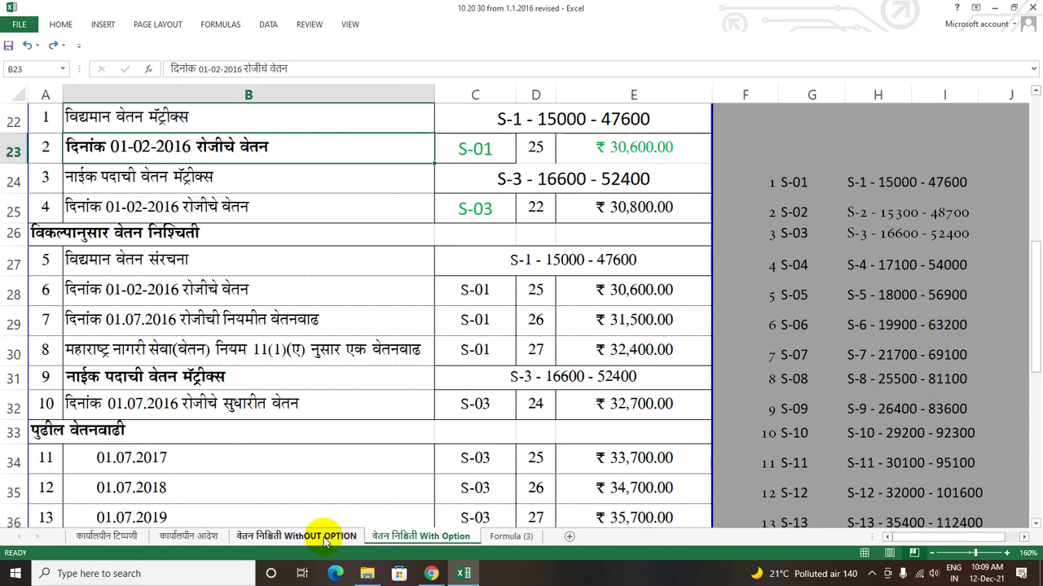
left_click(326, 536)
left_click(302, 322)
left_click(296, 340)
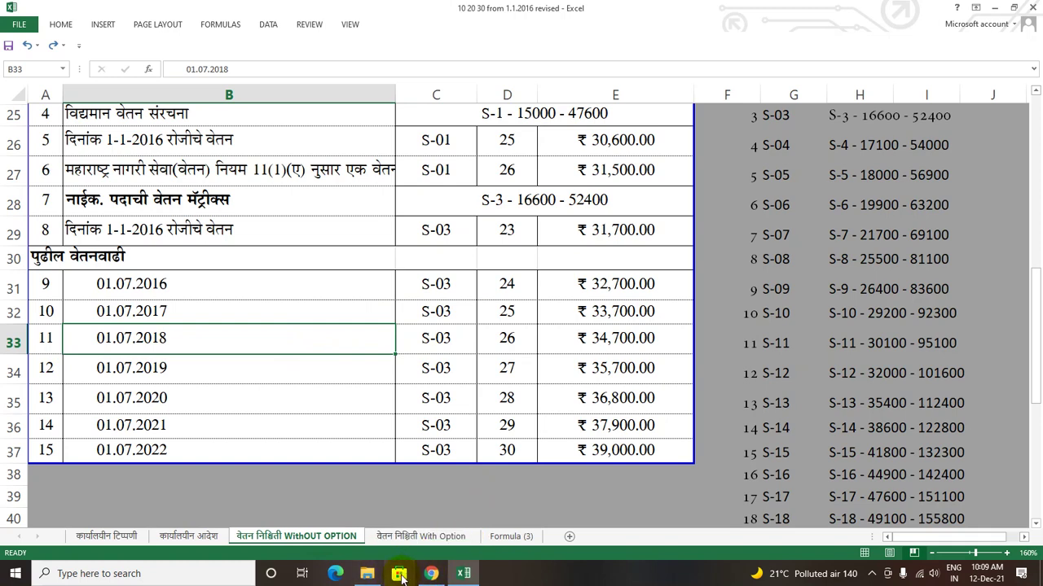
- Switch to Chrome, check pages 4 and 5 of the open government resolution PDF, and show the banner of the 10 20 30 pay fixation article
left_click(430, 575)
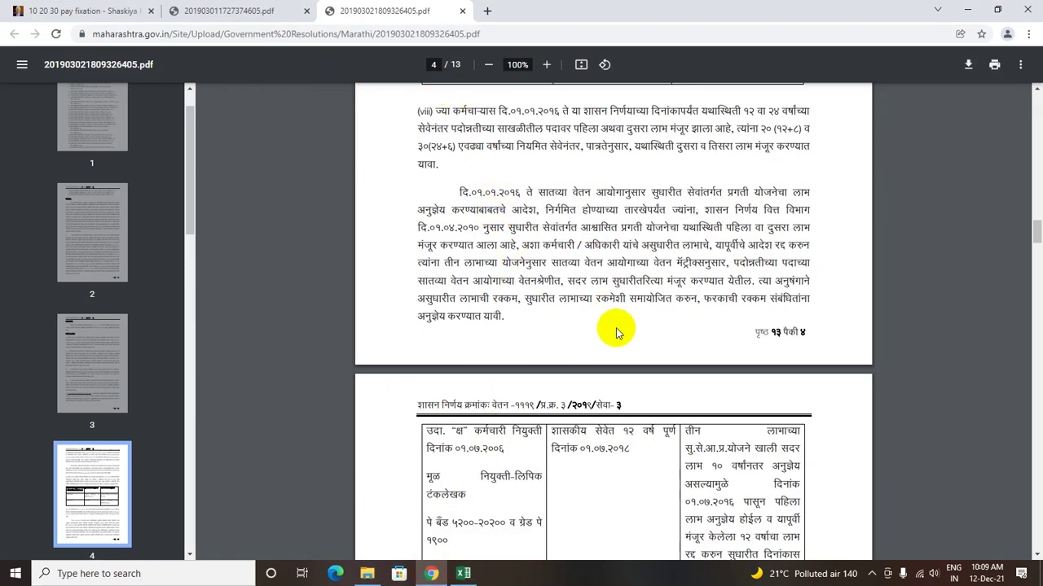
scroll(616, 328, "down", 2)
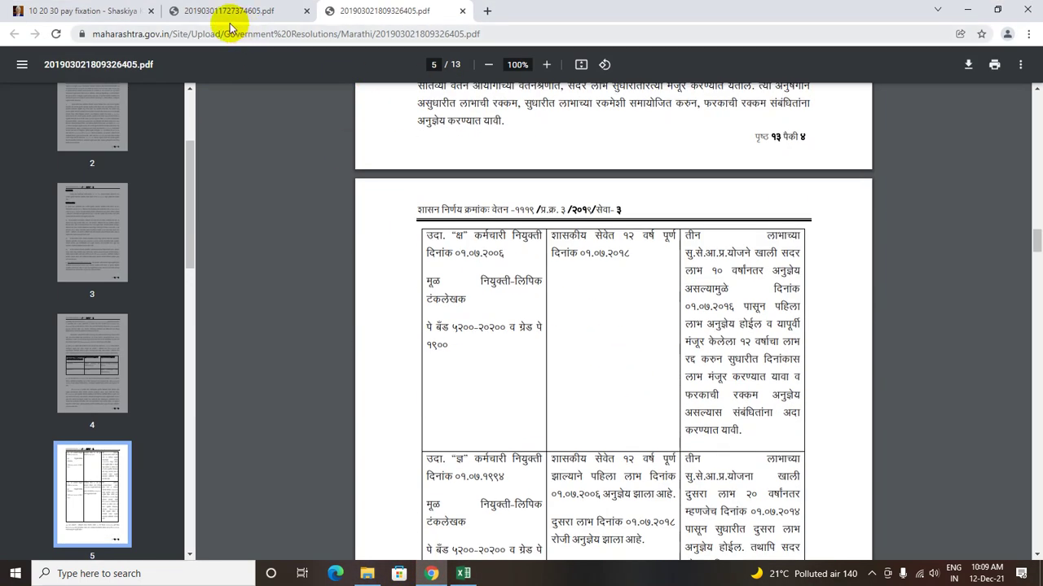
left_click(86, 15)
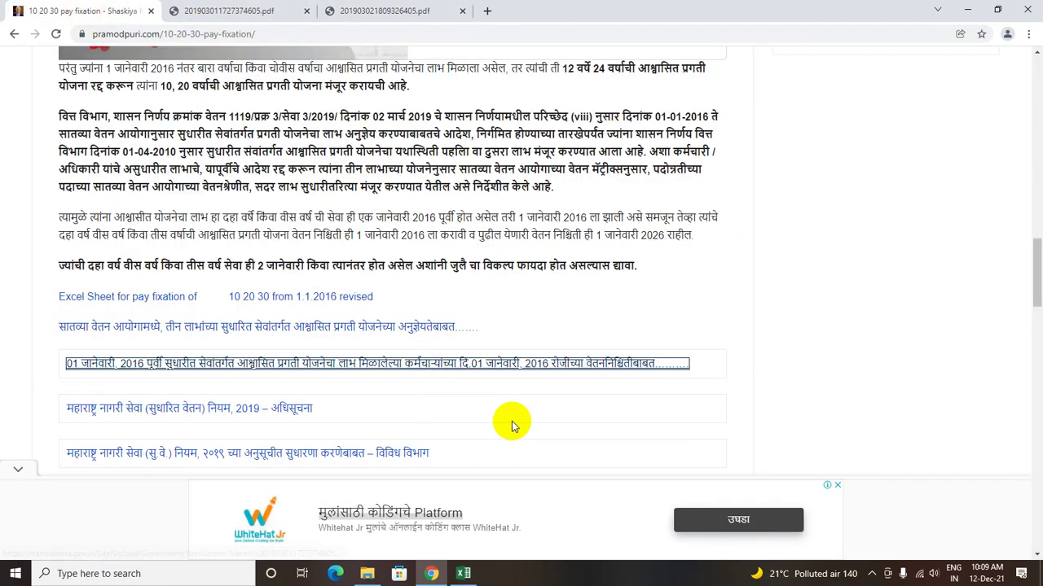
scroll(351, 313, "up", 2)
scroll(350, 314, "up", 6)
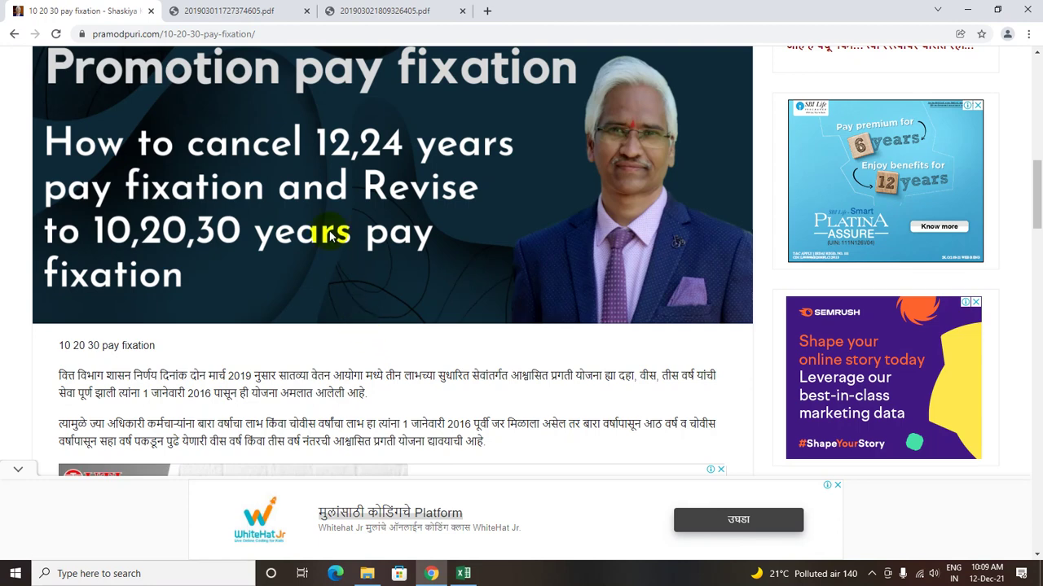
scroll(337, 251, "up", 3)
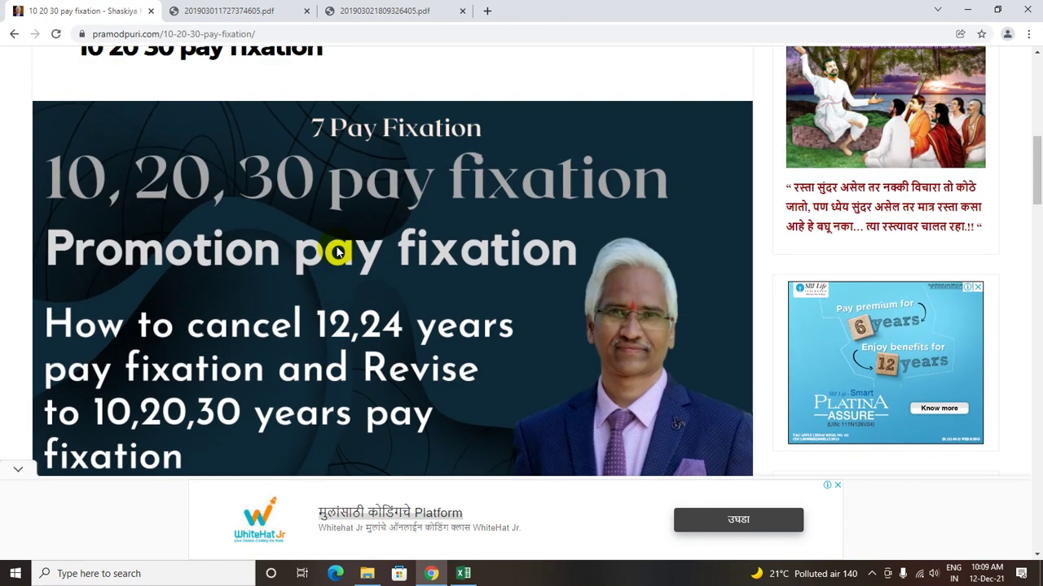
- Read through the article's pay fixation rules and its links to the Excel sheet and government resolutions
scroll(330, 274, "down", 3)
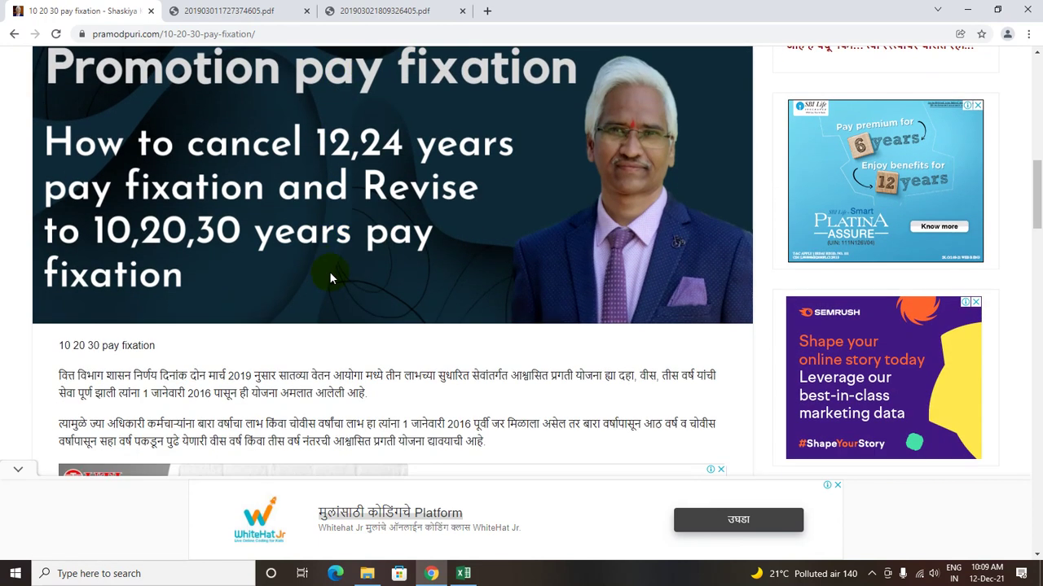
scroll(291, 321, "down", 5)
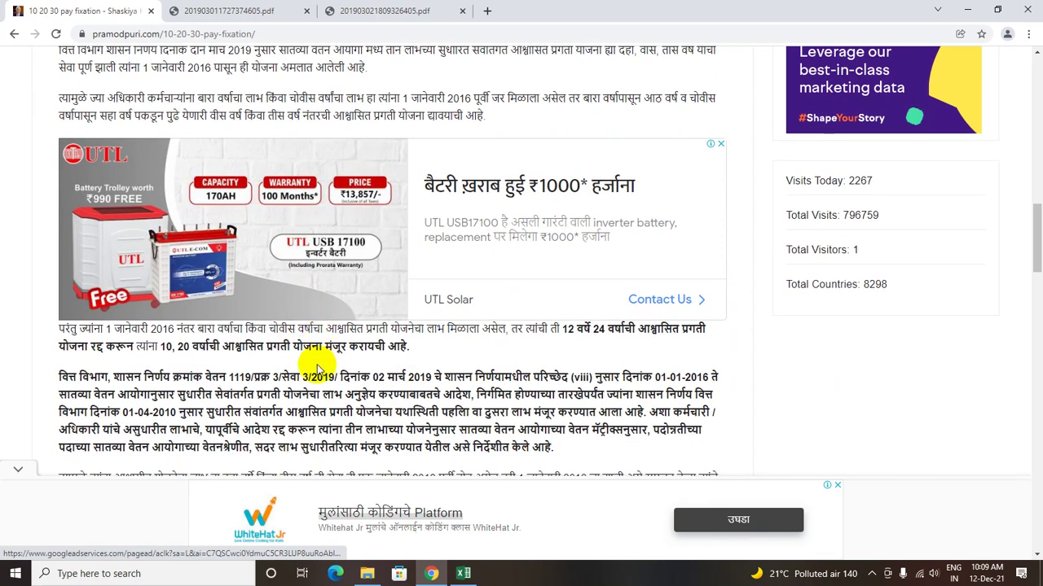
scroll(314, 367, "down", 2)
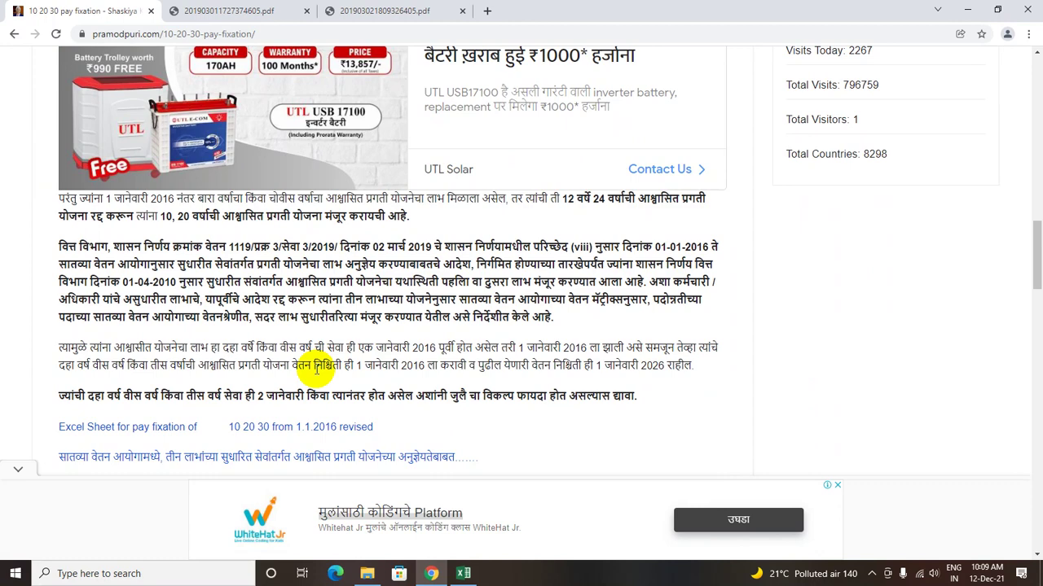
scroll(314, 367, "down", 2)
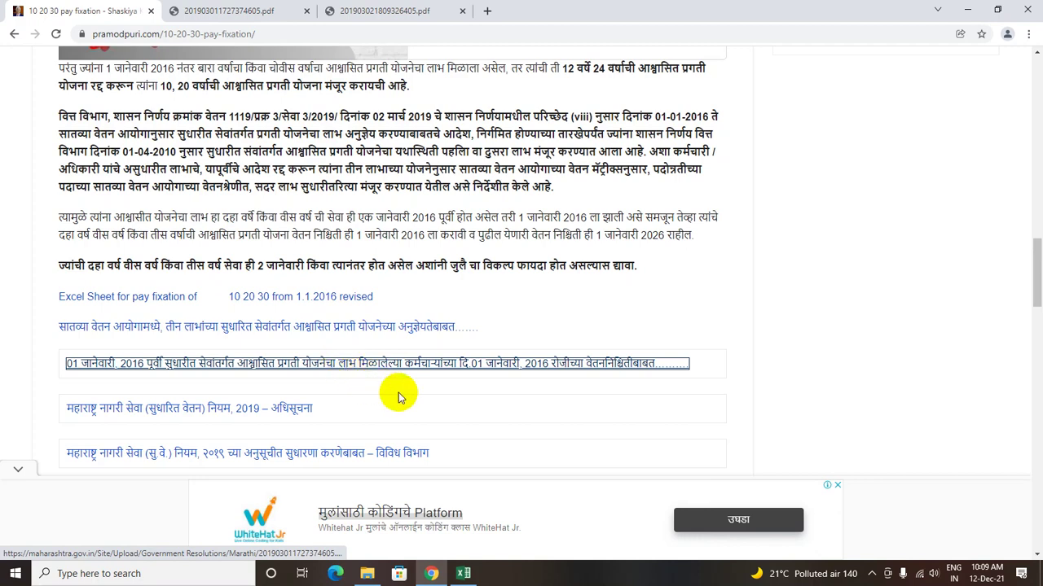
scroll(487, 419, "down", 6)
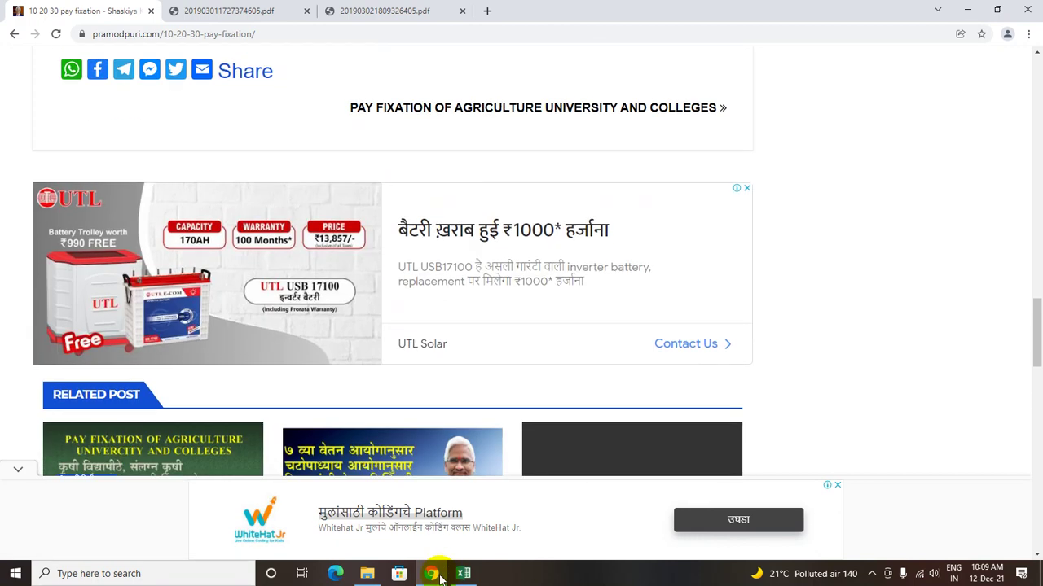
- Switch back to Excel and review the yearly increment pay from 01.07.2016 to 01.07.2022 in rows 31 to 37 without option
left_click(463, 574)
left_click(448, 346)
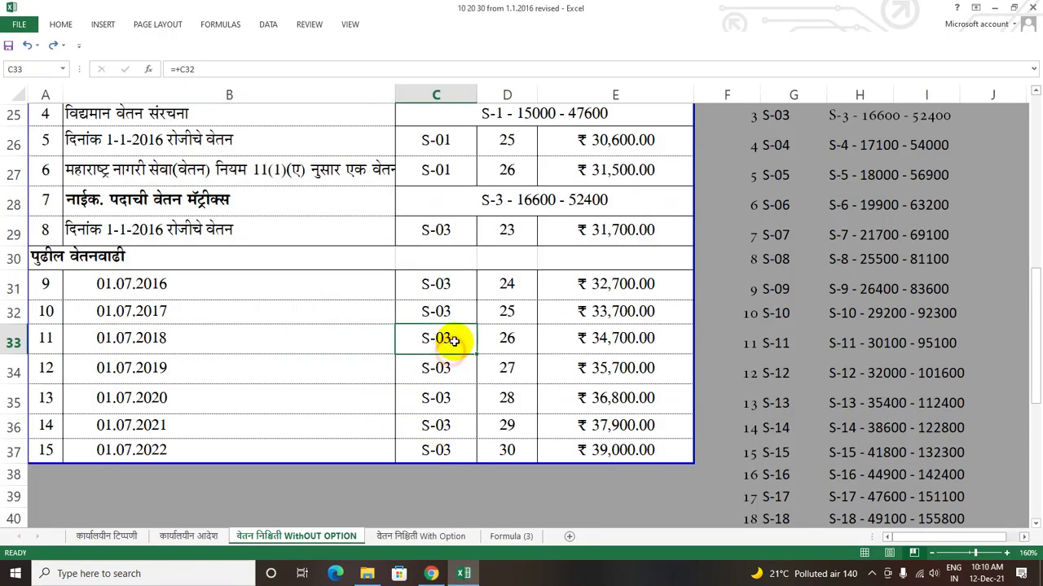
left_click(603, 285)
left_click(610, 315)
left_click(616, 285)
left_click(619, 314)
left_click(621, 340)
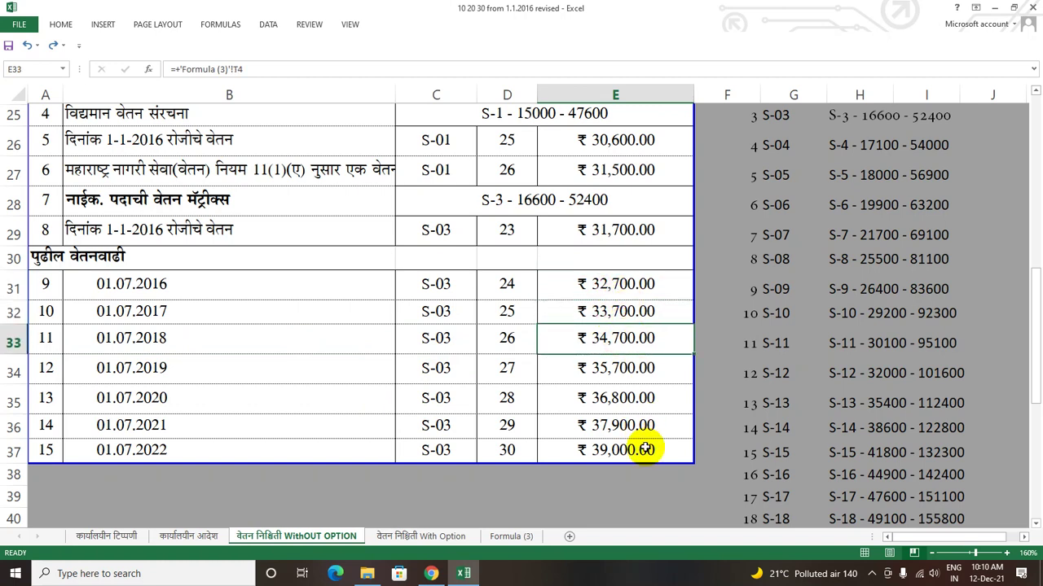
left_click(640, 450)
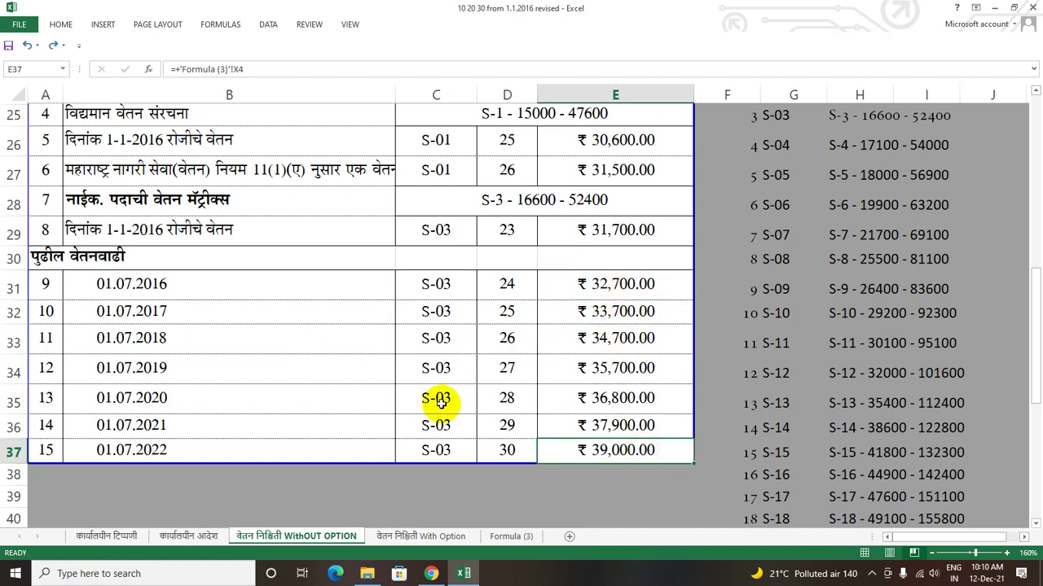
- Check the pay matrix and level for 01.07.2019 against the pay in rows 31 and 33, then return to the order's header
left_click(446, 368)
left_click(511, 368)
left_click(449, 368)
left_click(468, 336)
left_click(446, 373)
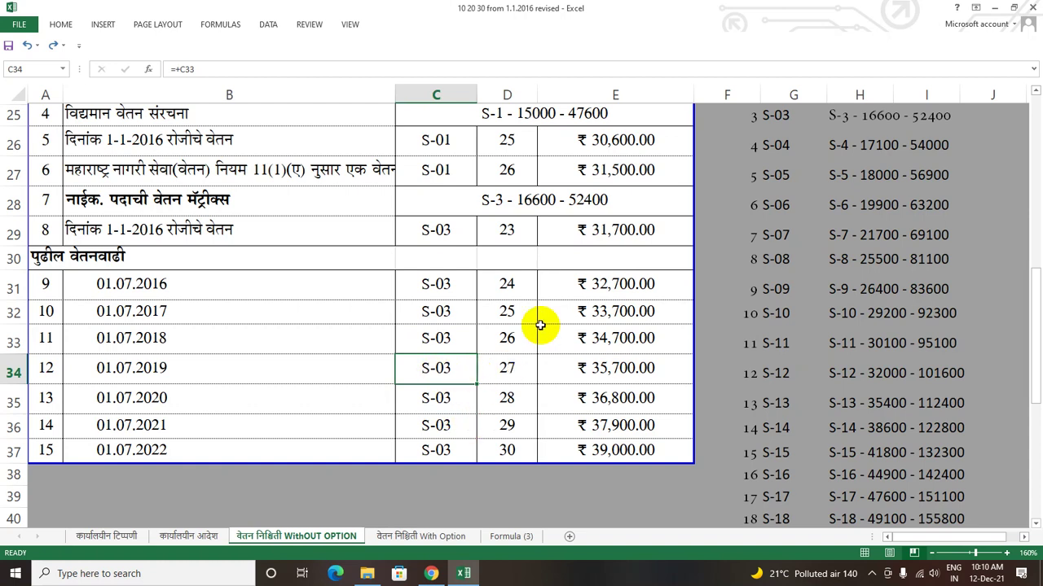
left_click(629, 305)
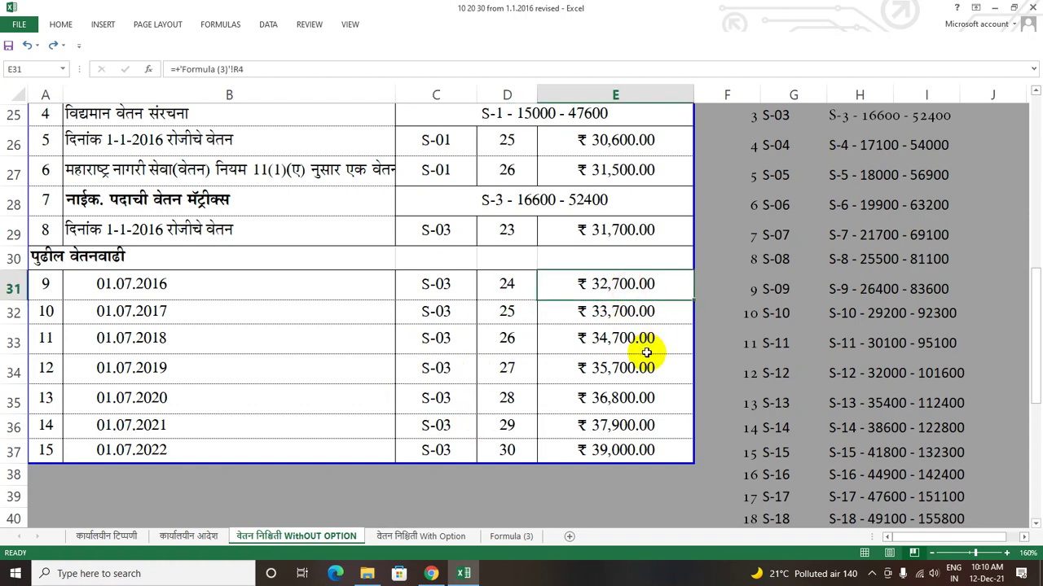
left_click(637, 328)
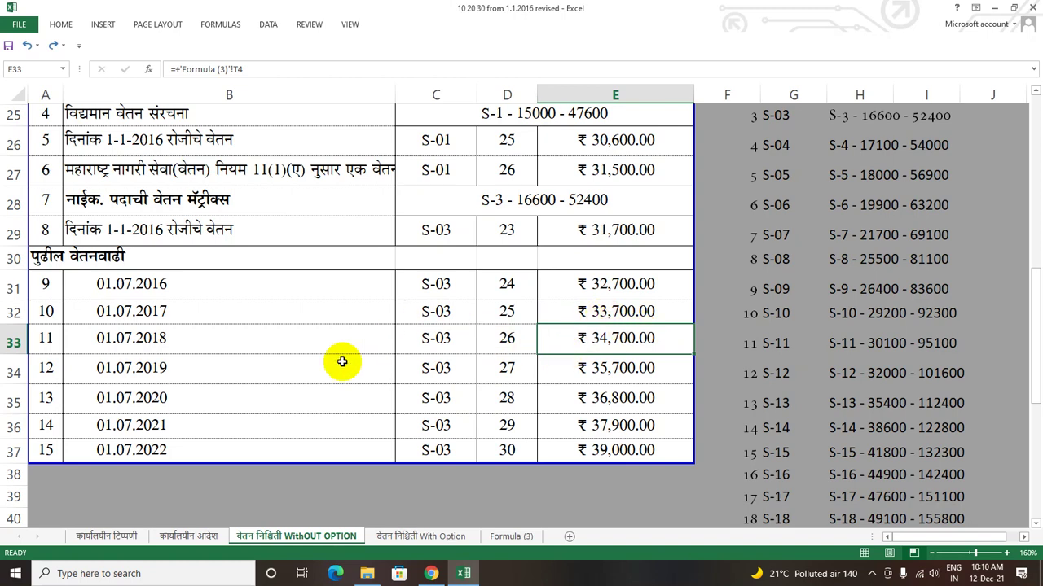
scroll(368, 351, "up", 8)
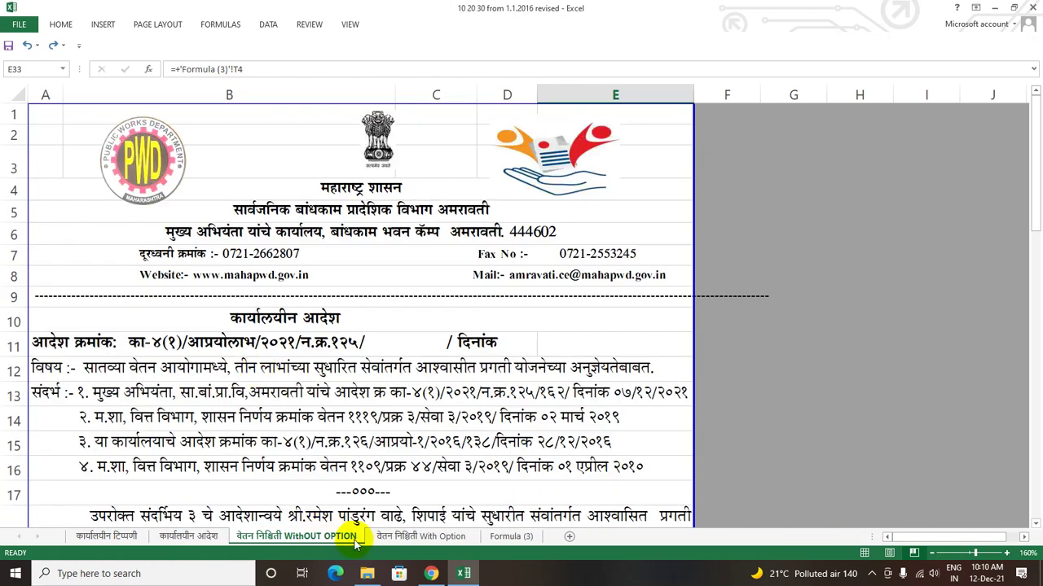
- Switch to Chrome and examine the website's header and category menu above the 10 20 30 pay fixation article
left_click(431, 573)
scroll(481, 301, "up", 20)
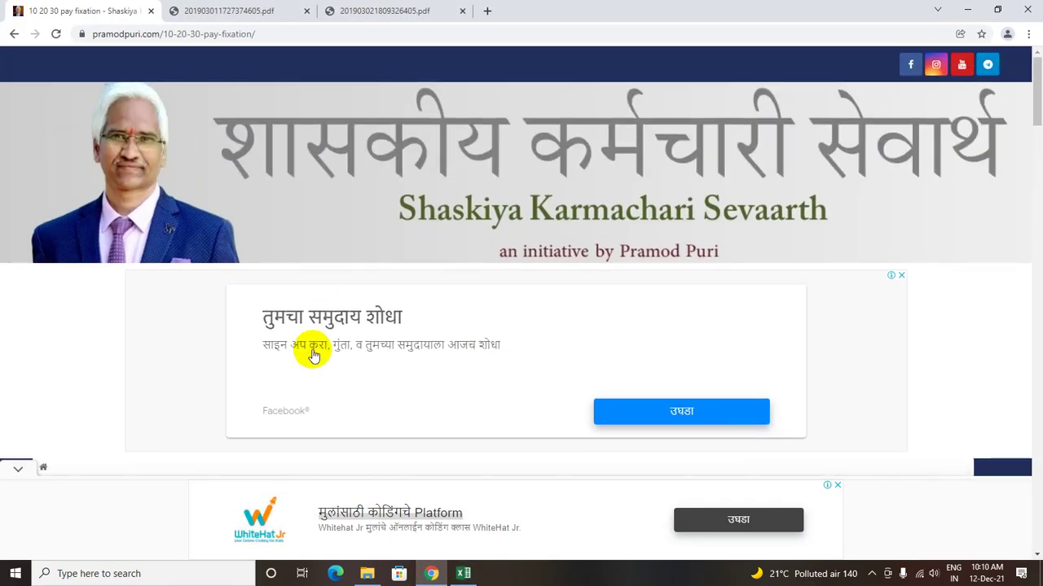
scroll(305, 346, "down", 2)
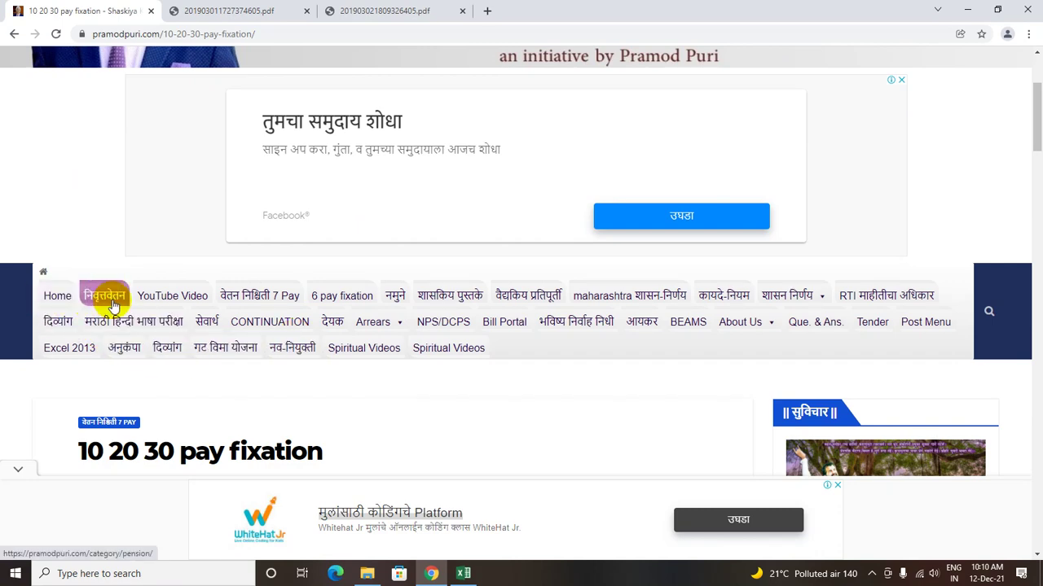
scroll(157, 334, "down", 5)
scroll(157, 338, "down", 2)
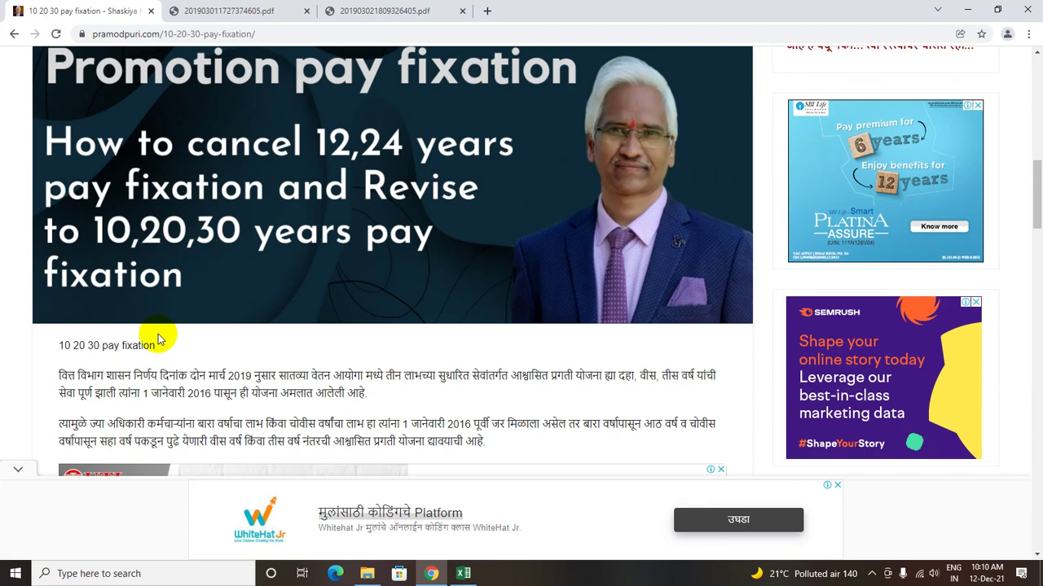
- Look over the site's category links once more, including Spiritual Videos, and return to the article's title and banner
scroll(207, 170, "up", 6)
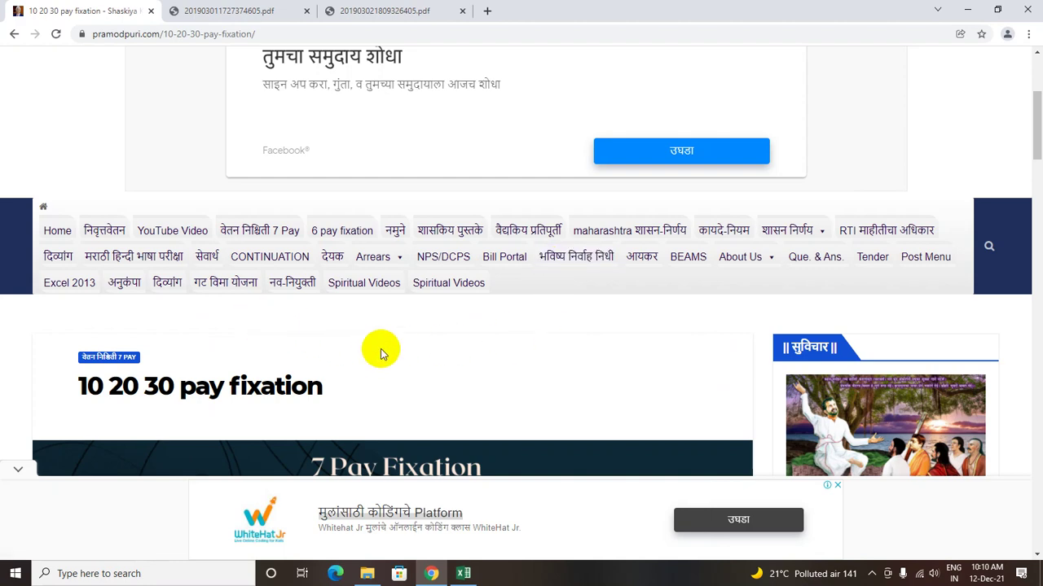
scroll(380, 353, "up", 2)
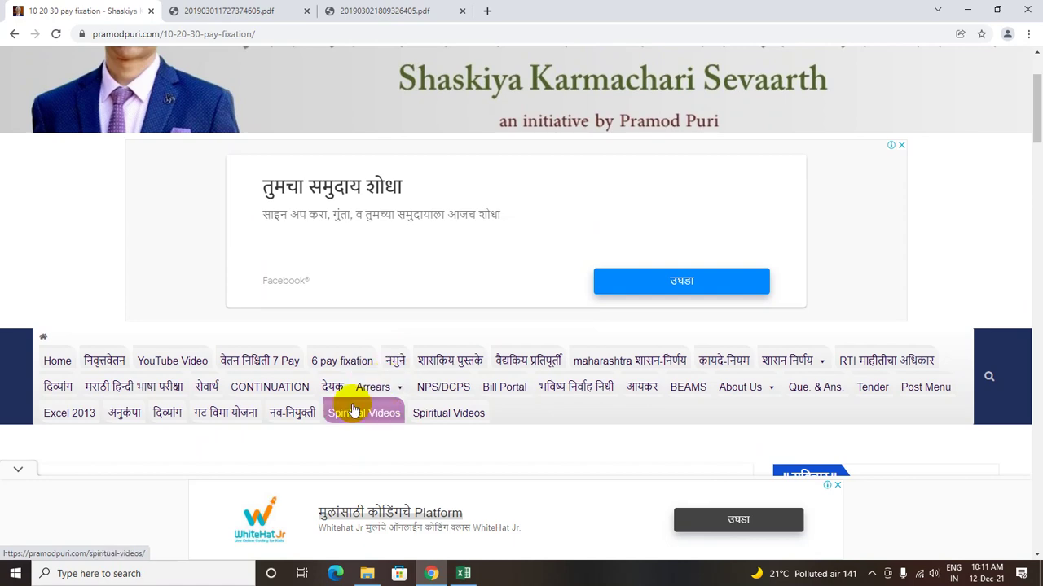
scroll(342, 442, "down", 2)
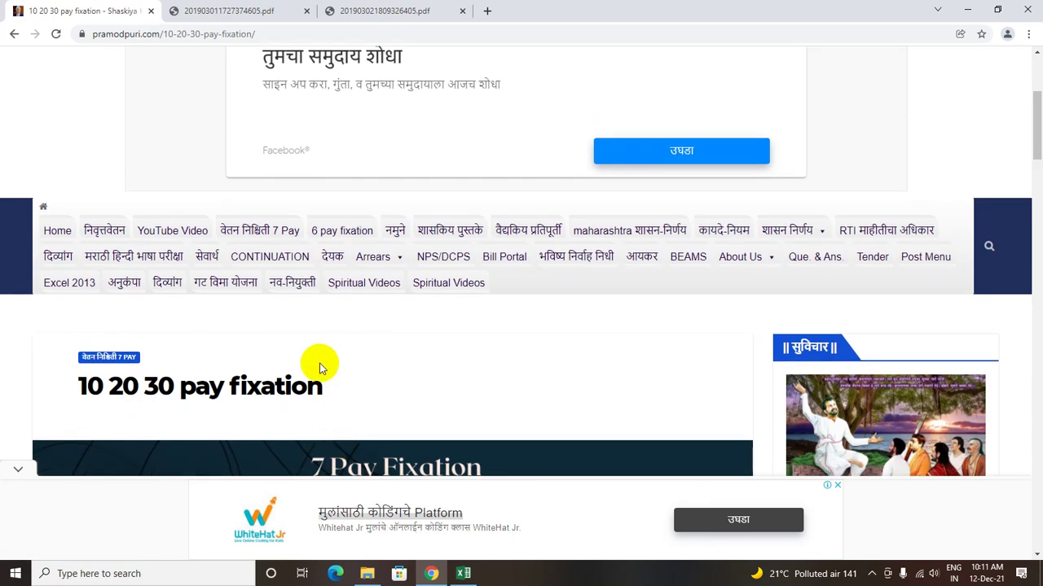
scroll(320, 375, "down", 2)
scroll(322, 379, "down", 3)
scroll(324, 388, "down", 2)
scroll(322, 383, "up", 2)
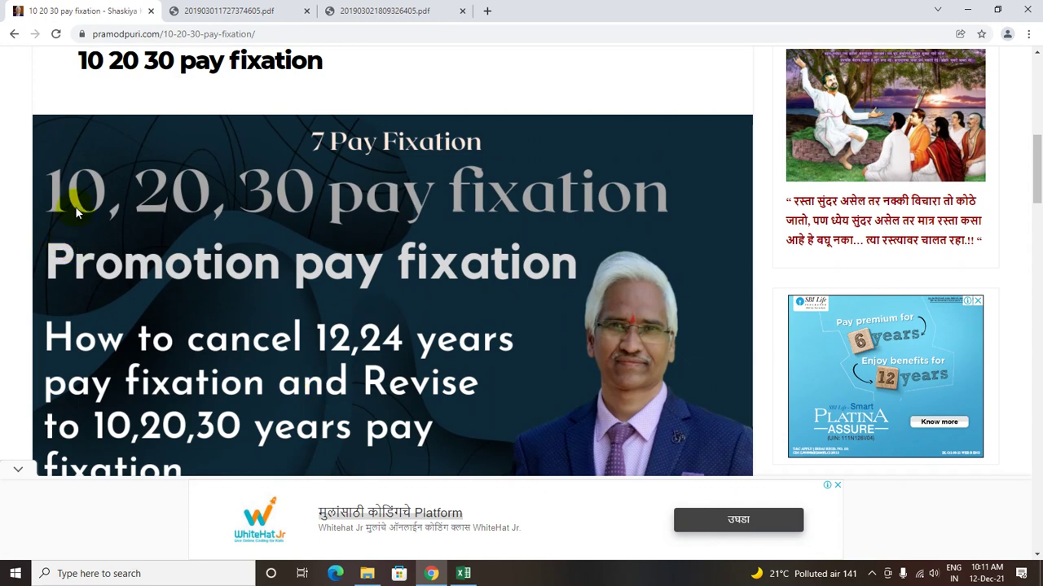